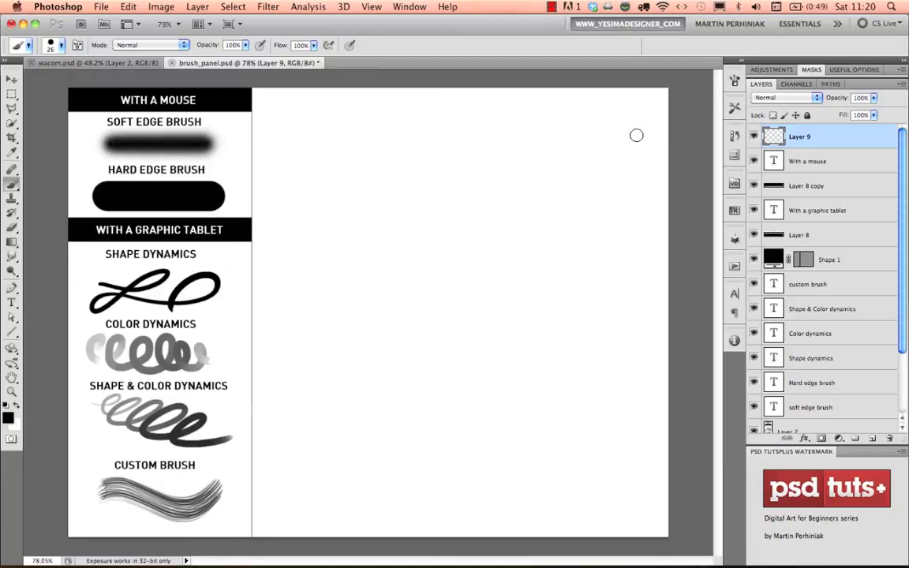
# Step: Turn off Shape Dynamics for the brush and paint two freehand strokes of uniform thickness in the upper blank area
pyautogui.click(736, 82)
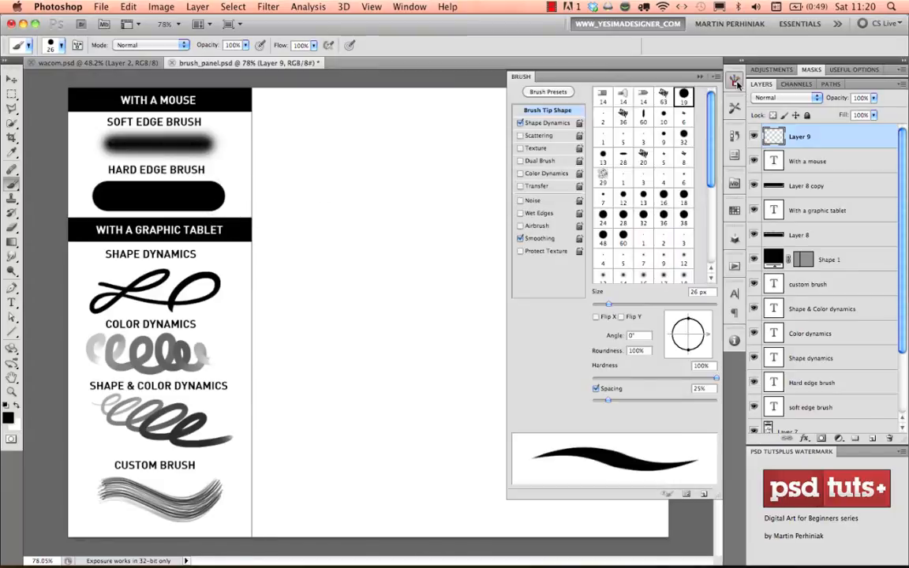
pyautogui.click(521, 123)
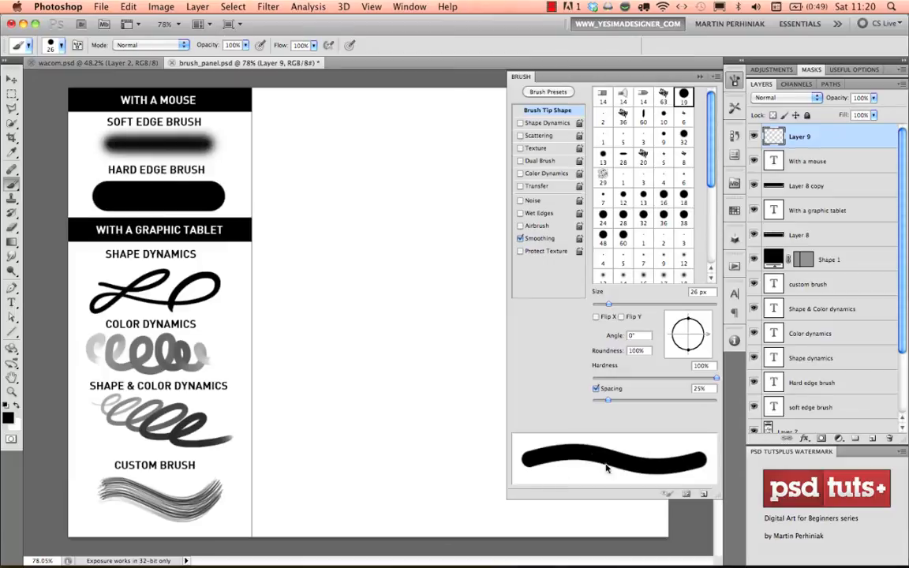
pyautogui.press('F5')
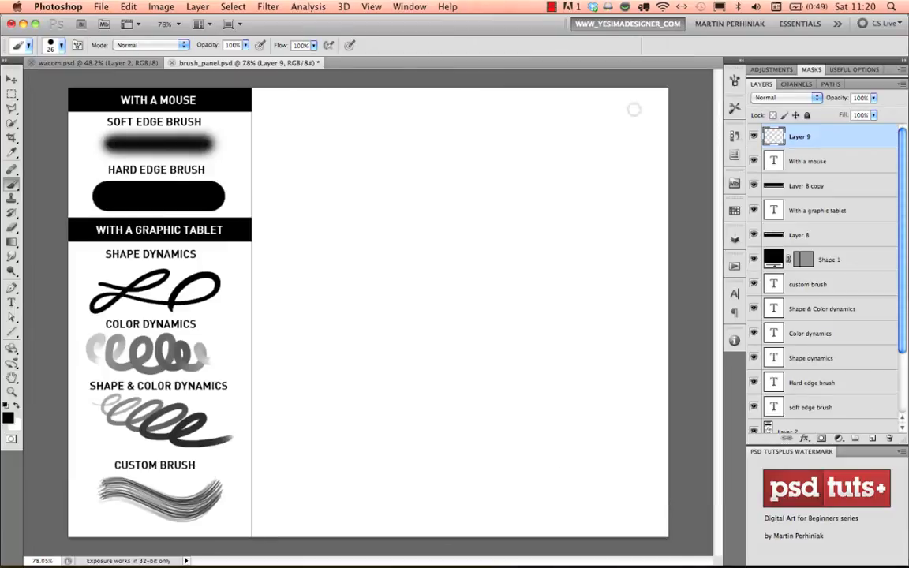
pyautogui.moveTo(308, 157)
pyautogui.mouseDown()
pyautogui.moveTo(511, 134)
pyautogui.moveTo(567, 161)
pyautogui.moveTo(606, 233)
pyautogui.mouseUp()
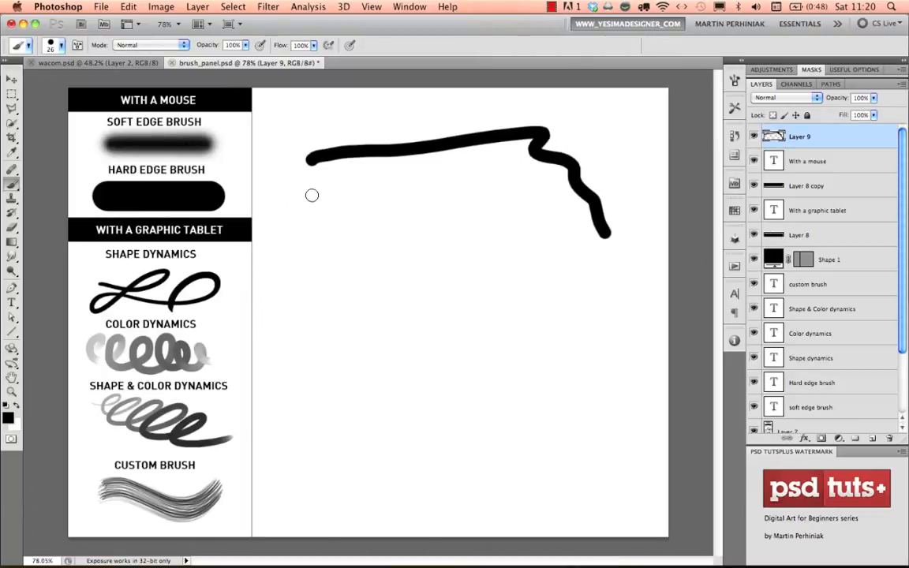
pyautogui.moveTo(312, 194)
pyautogui.mouseDown()
pyautogui.moveTo(368, 217)
pyautogui.moveTo(407, 194)
pyautogui.moveTo(468, 183)
pyautogui.moveTo(482, 207)
pyautogui.moveTo(439, 262)
pyautogui.moveTo(476, 287)
pyautogui.mouseUp()
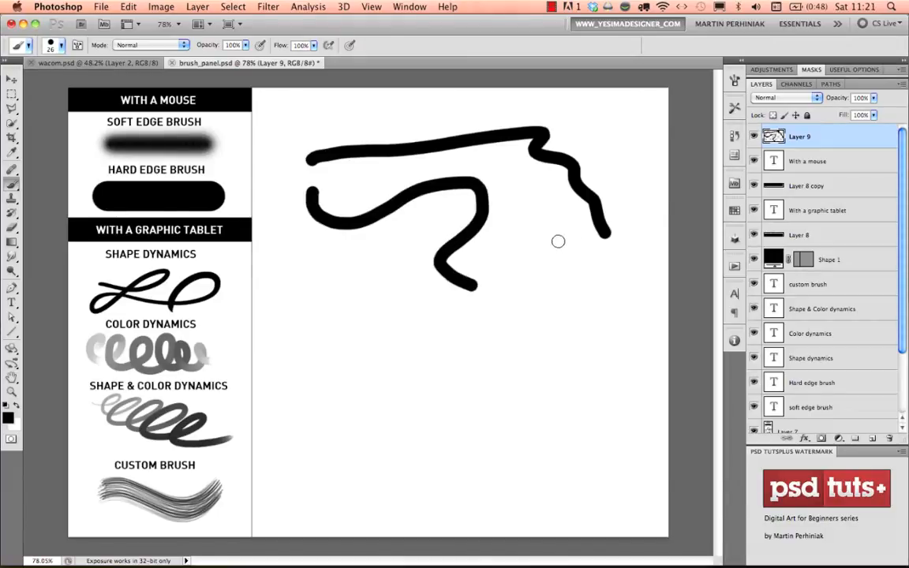
# Step: Turn Shape Dynamics back on, view its settings, and paint a diagonal coil of loops below the two strokes
pyautogui.click(734, 81)
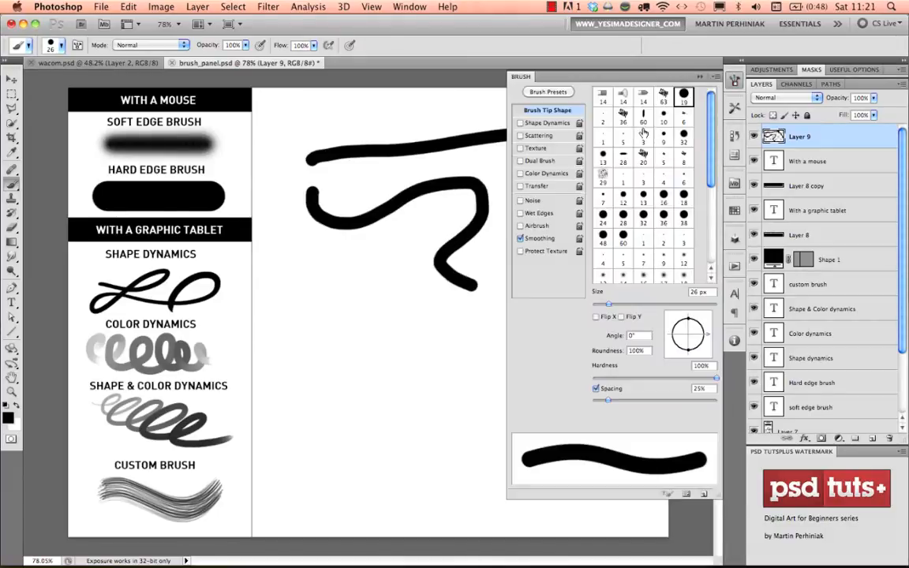
pyautogui.click(520, 124)
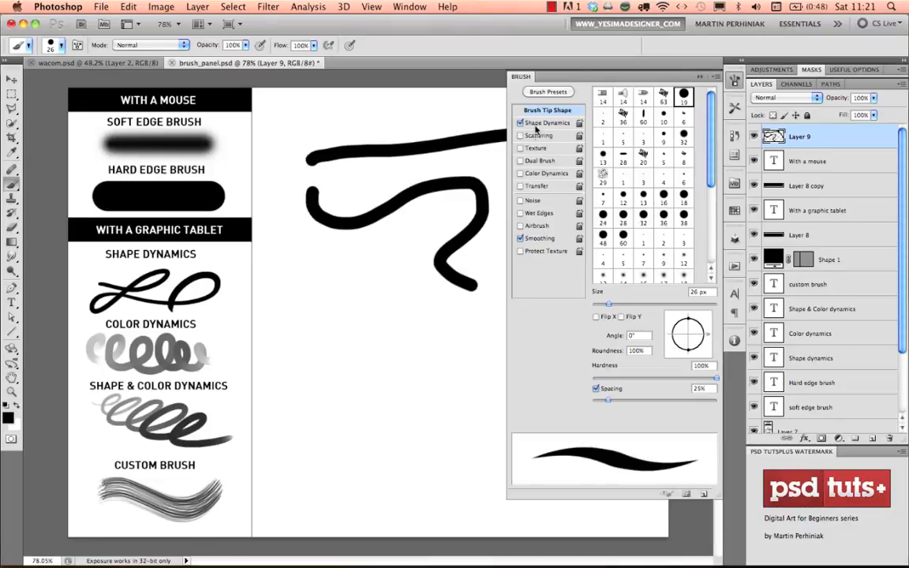
pyautogui.click(547, 123)
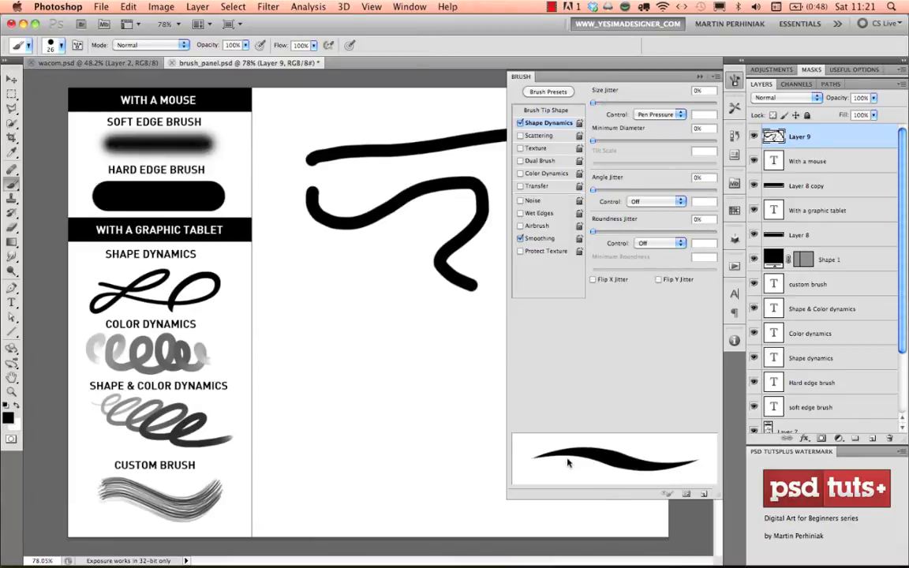
pyautogui.click(735, 82)
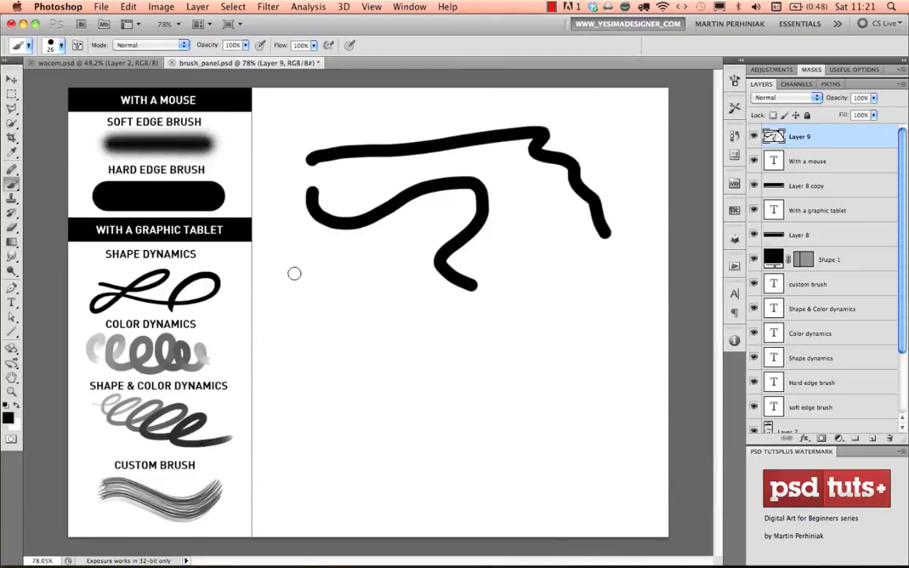
pyautogui.moveTo(299, 278)
pyautogui.mouseDown()
pyautogui.moveTo(337, 295)
pyautogui.moveTo(320, 296)
pyautogui.moveTo(422, 380)
pyautogui.moveTo(512, 377)
pyautogui.moveTo(499, 389)
pyautogui.moveTo(548, 450)
pyautogui.moveTo(604, 410)
pyautogui.mouseUp()
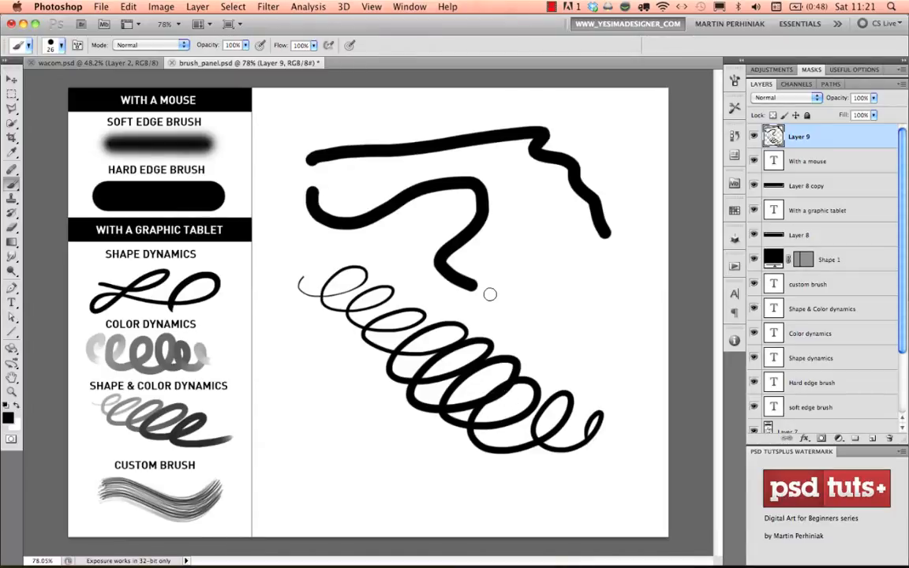
# Step: Undo the three test strokes and paint one continuous stroke of wide loops down the blank area
pyautogui.press('super+alt+z')
pyautogui.press('super+alt+z')
pyautogui.press('super+alt+z')
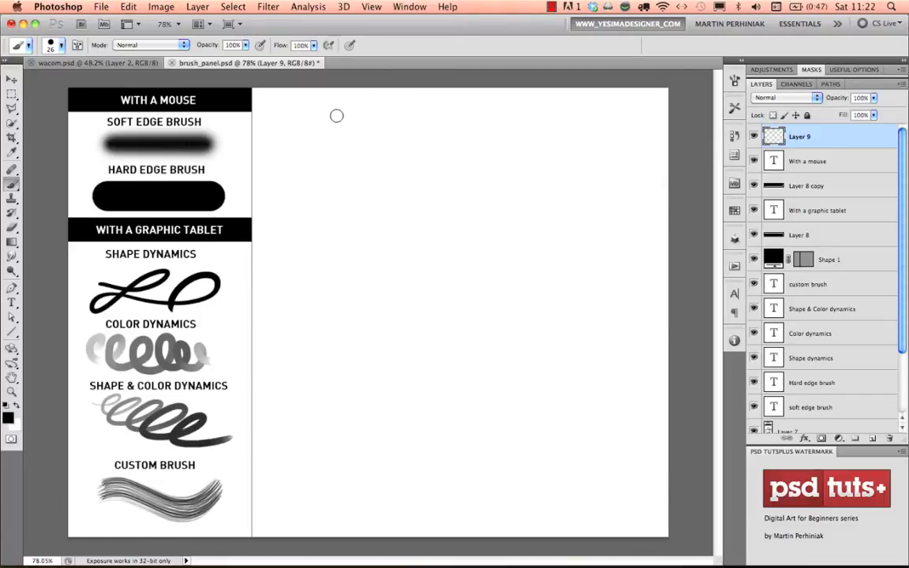
pyautogui.moveTo(332, 108)
pyautogui.mouseDown()
pyautogui.moveTo(381, 117)
pyautogui.moveTo(312, 155)
pyautogui.moveTo(381, 151)
pyautogui.moveTo(368, 182)
pyautogui.moveTo(415, 158)
pyautogui.moveTo(341, 211)
pyautogui.moveTo(492, 183)
pyautogui.moveTo(289, 269)
pyautogui.moveTo(483, 258)
pyautogui.moveTo(394, 282)
pyautogui.moveTo(544, 260)
pyautogui.moveTo(331, 327)
pyautogui.moveTo(544, 343)
pyautogui.moveTo(387, 370)
pyautogui.moveTo(538, 365)
pyautogui.moveTo(345, 416)
pyautogui.moveTo(557, 444)
pyautogui.moveTo(388, 458)
pyautogui.moveTo(444, 452)
pyautogui.moveTo(598, 464)
pyautogui.mouseUp()
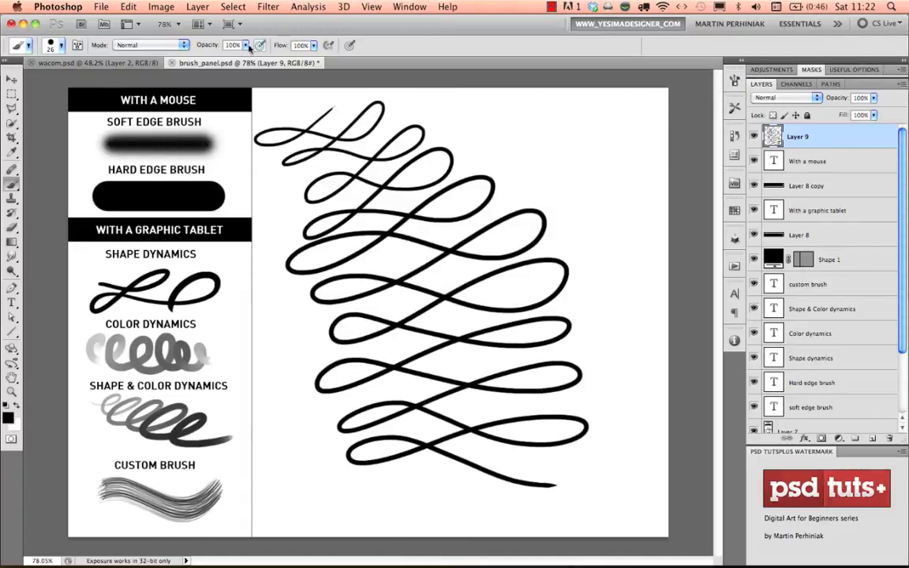
# Step: Look at the saved tool presets available for the Brush tool
pyautogui.click(347, 45)
pyautogui.click(30, 46)
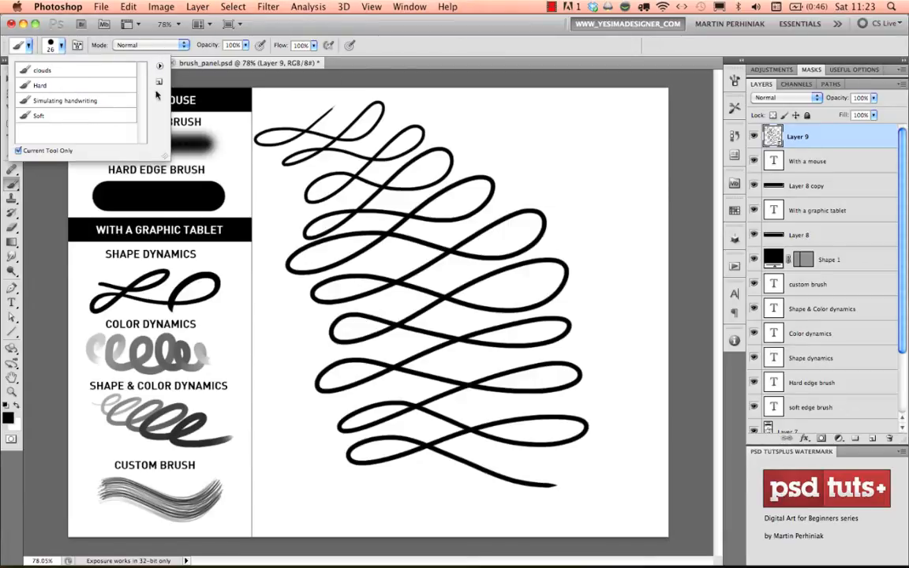
pyautogui.click(62, 45)
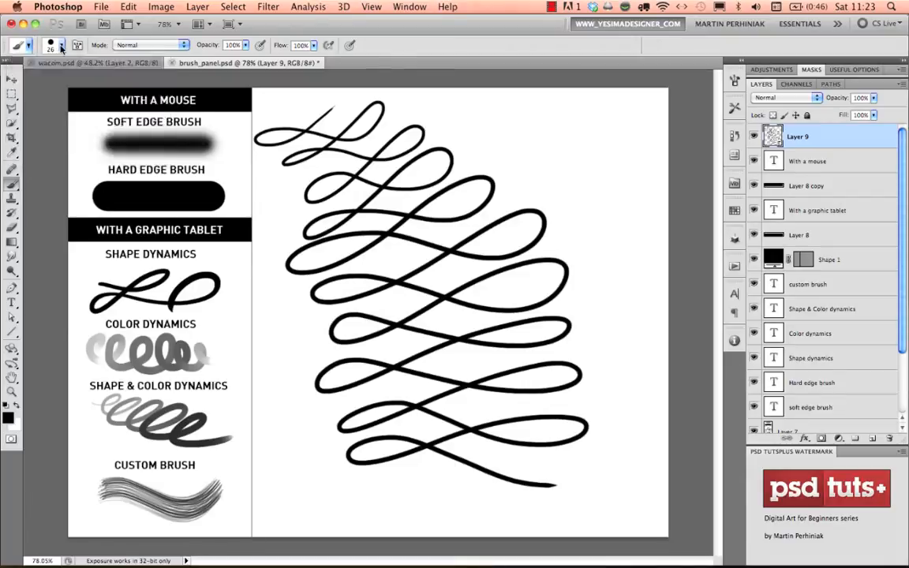
# Step: Browse the brush tip presets and set the brush size to 49 px
pyautogui.click(63, 45)
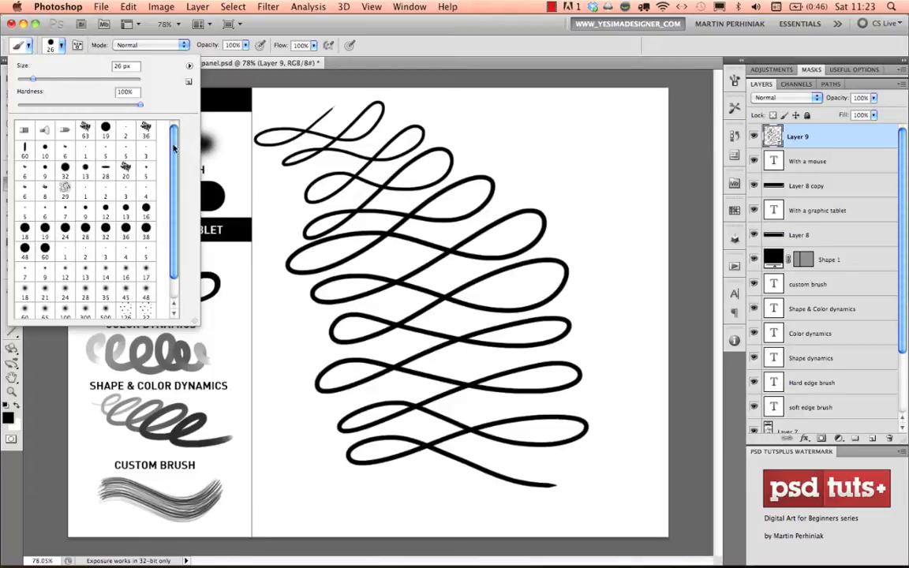
pyautogui.moveTo(175, 140); pyautogui.dragTo(177, 173)
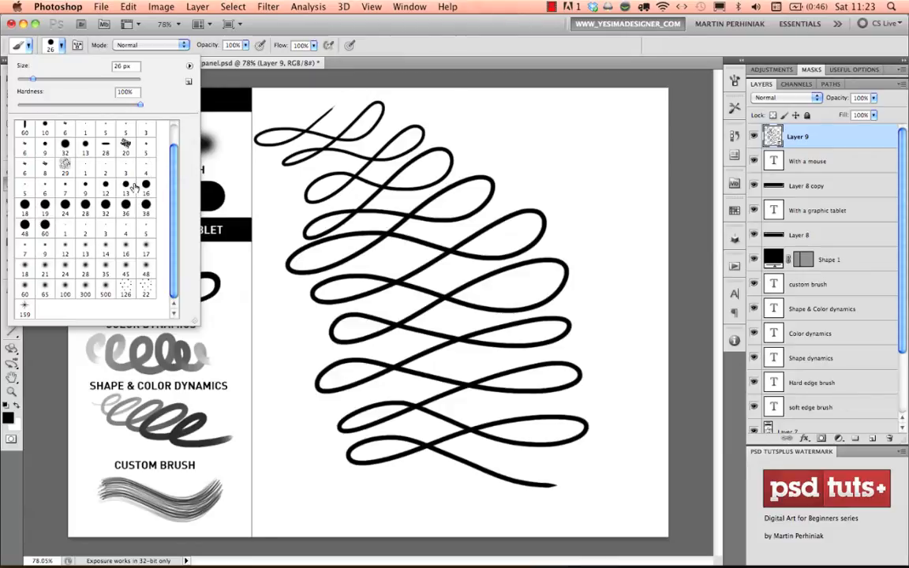
pyautogui.scroll(2, 158, 164)
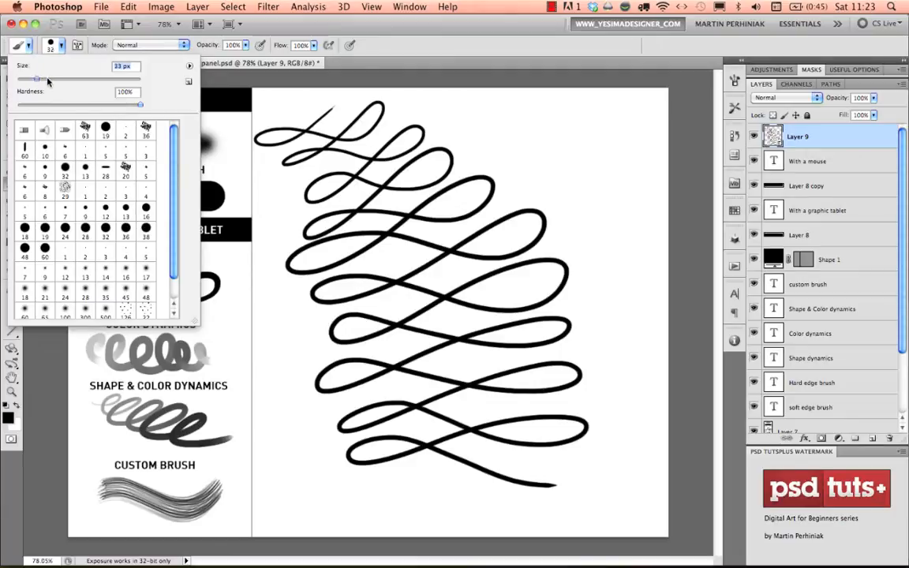
pyautogui.moveTo(47, 79); pyautogui.dragTo(47, 79)
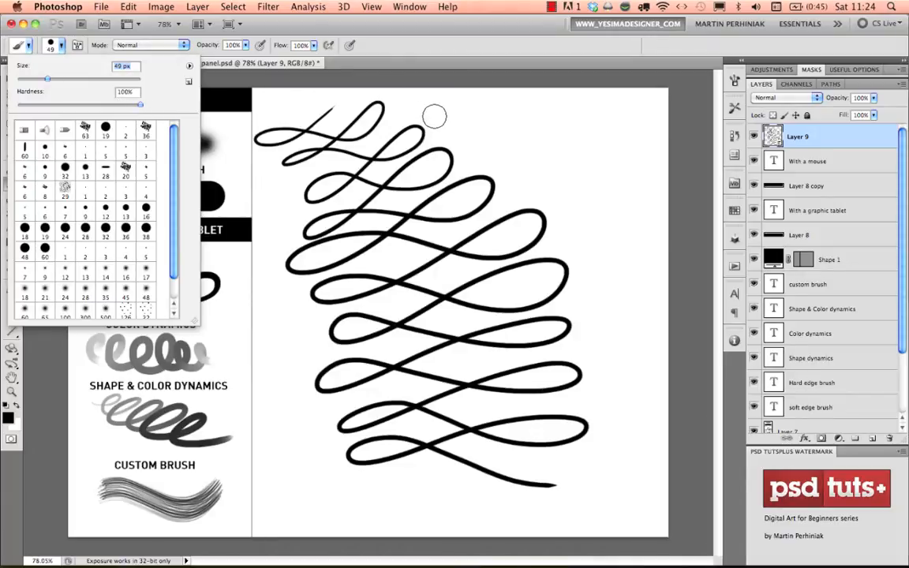
pyautogui.click(391, 104)
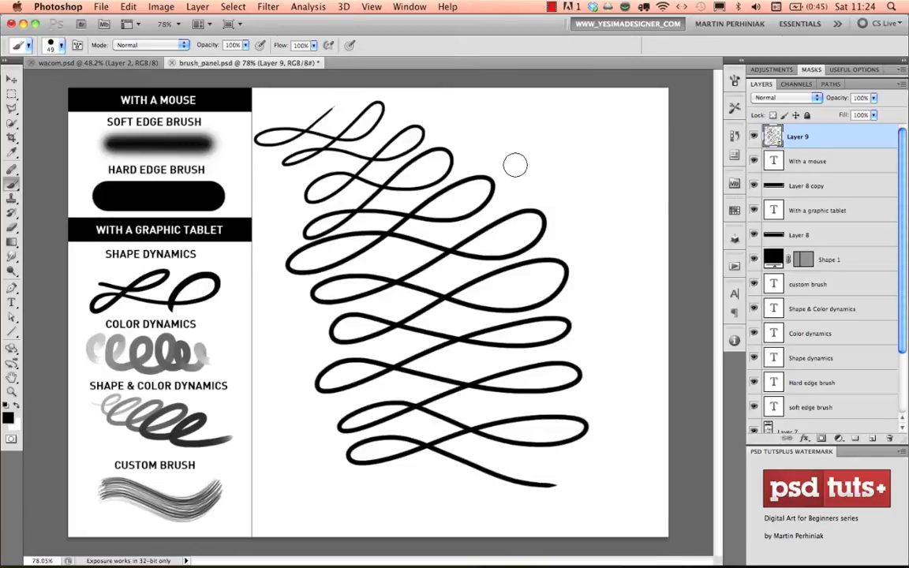
# Step: Resize the brush interactively on the canvas to 153 px, soften its hardness to 16%, and check both values
pyautogui.click(525, 165)
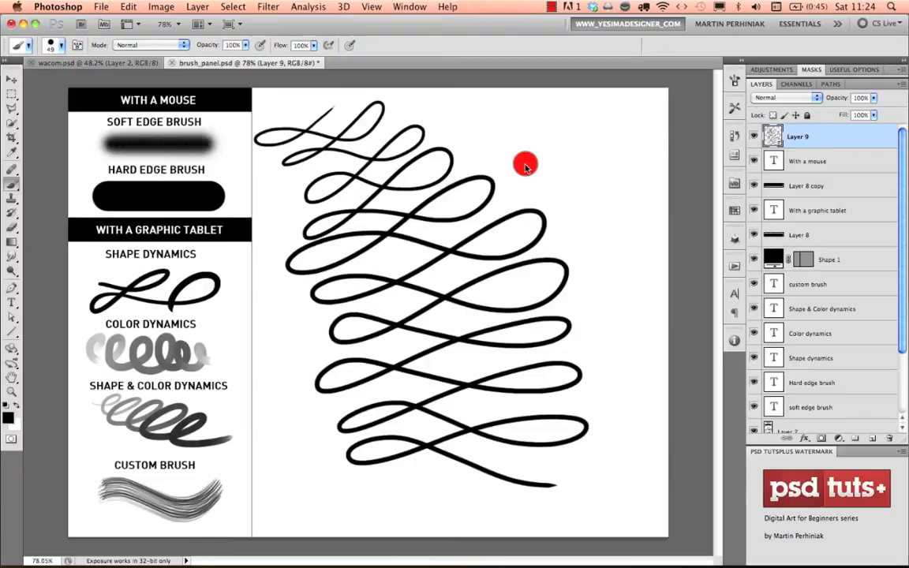
pyautogui.moveTo(525, 166); pyautogui.dragTo(559, 166)
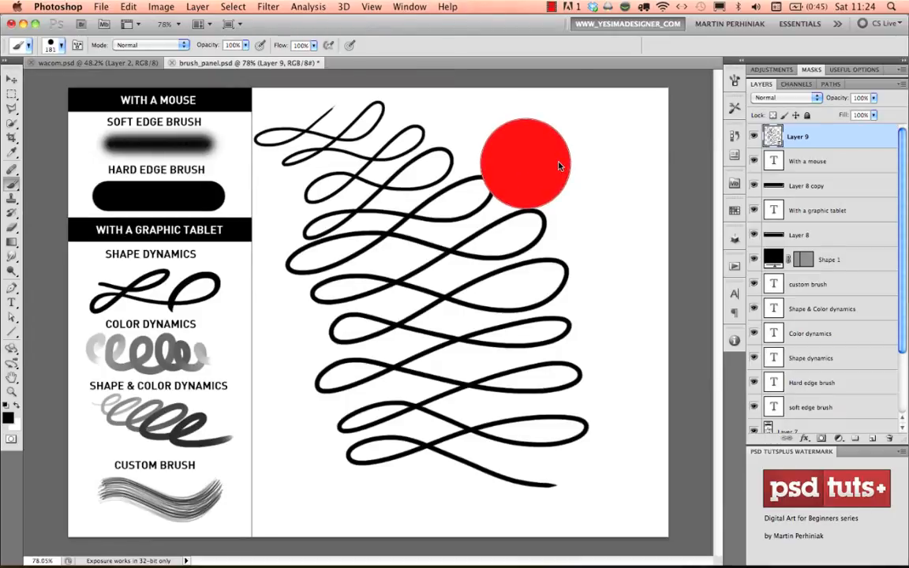
pyautogui.moveTo(513, 286)
pyautogui.mouseDown()
pyautogui.moveTo(557, 391)
pyautogui.moveTo(511, 225)
pyautogui.moveTo(498, 57)
pyautogui.moveTo(540, 349)
pyautogui.moveTo(512, 102)
pyautogui.moveTo(522, 125)
pyautogui.moveTo(593, 143)
pyautogui.moveTo(506, 140)
pyautogui.mouseUp()
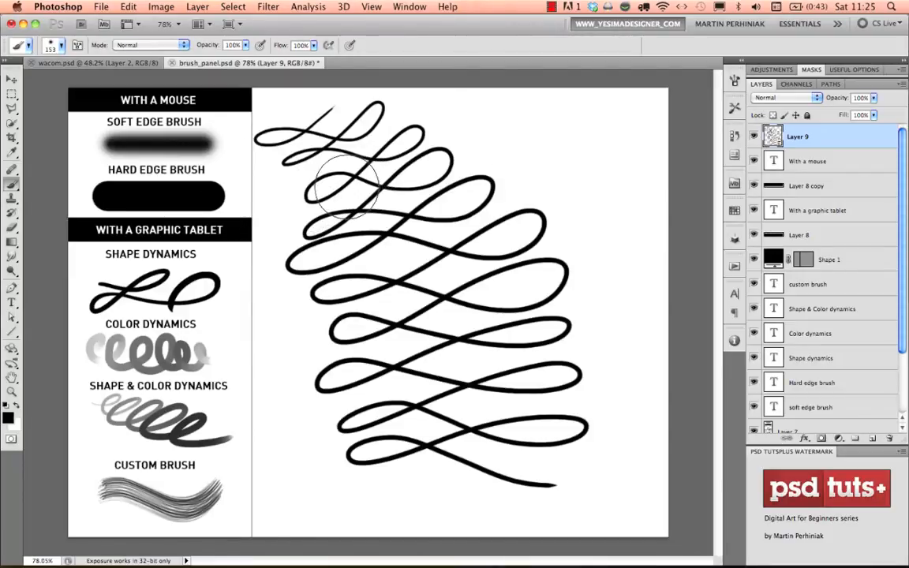
pyautogui.rightClick(415, 184)
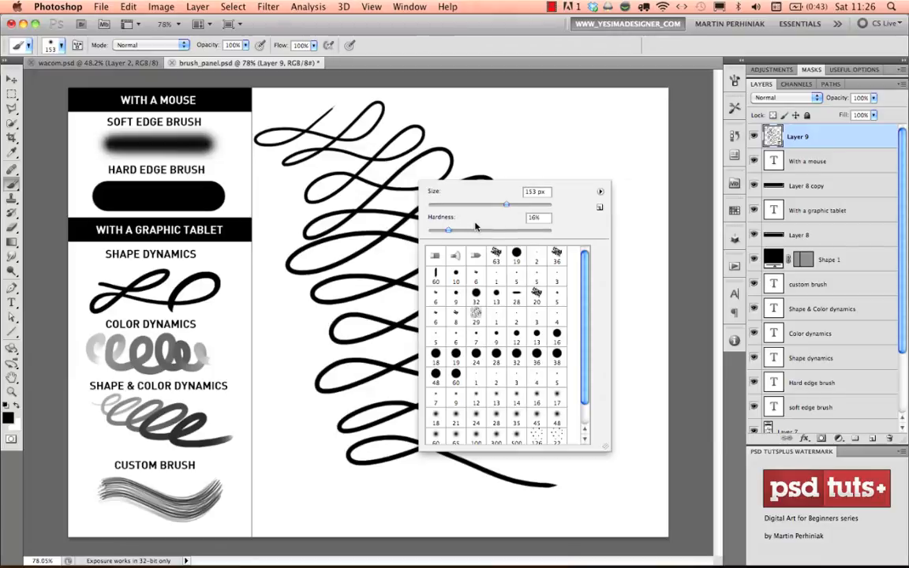
pyautogui.doubleClick(536, 221)
pyautogui.press('Return')
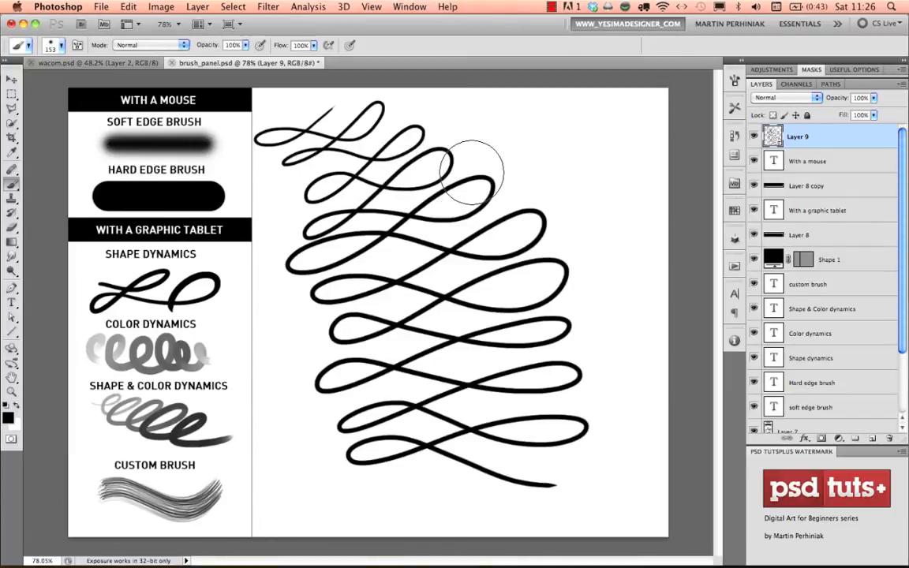
# Step: Reduce the brush size stepwise to 125 px and enlarge it to 175 px
pyautogui.press('[')
pyautogui.press('[')
pyautogui.press('[')
pyautogui.press('[')
pyautogui.press('[')
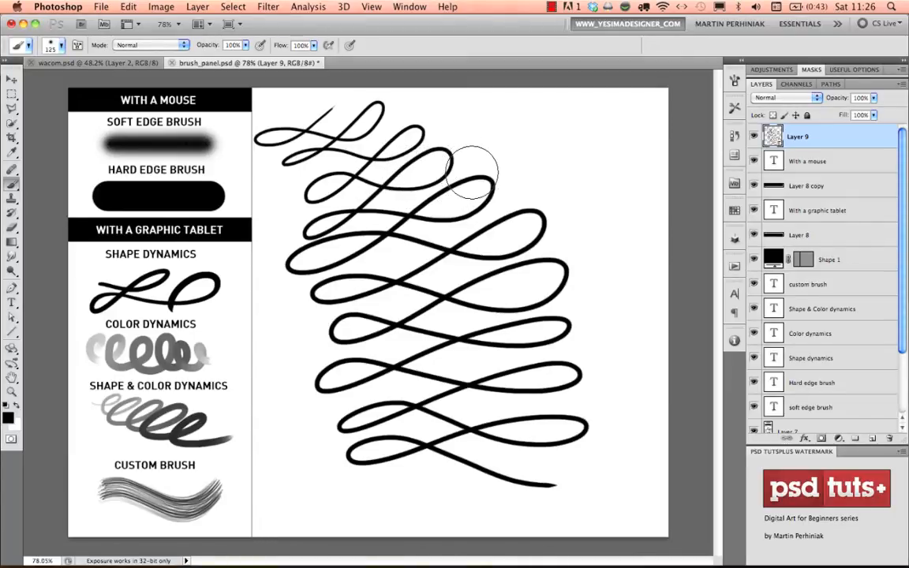
pyautogui.press(']')
pyautogui.press(']')
pyautogui.press(']')
pyautogui.press(']')
pyautogui.press(']')
pyautogui.press(']')
pyautogui.press(']')
pyautogui.press(']')
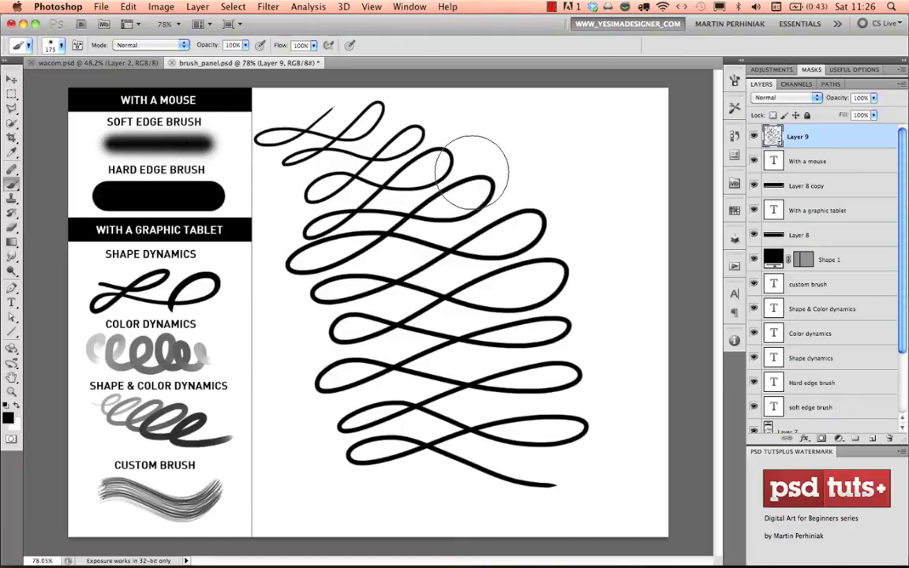
# Step: Reduce the brush size to 100 px
pyautogui.press('[')
pyautogui.press('[')
pyautogui.press('[')
pyautogui.press('[')
pyautogui.press('[')
pyautogui.press('[')
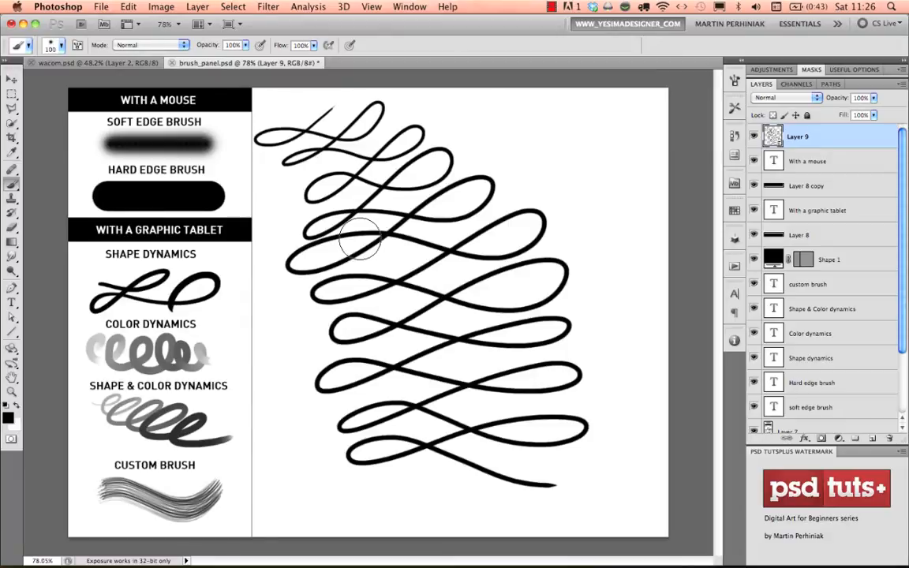
# Step: Set the brush opacity to 50%
pyautogui.click(246, 46)
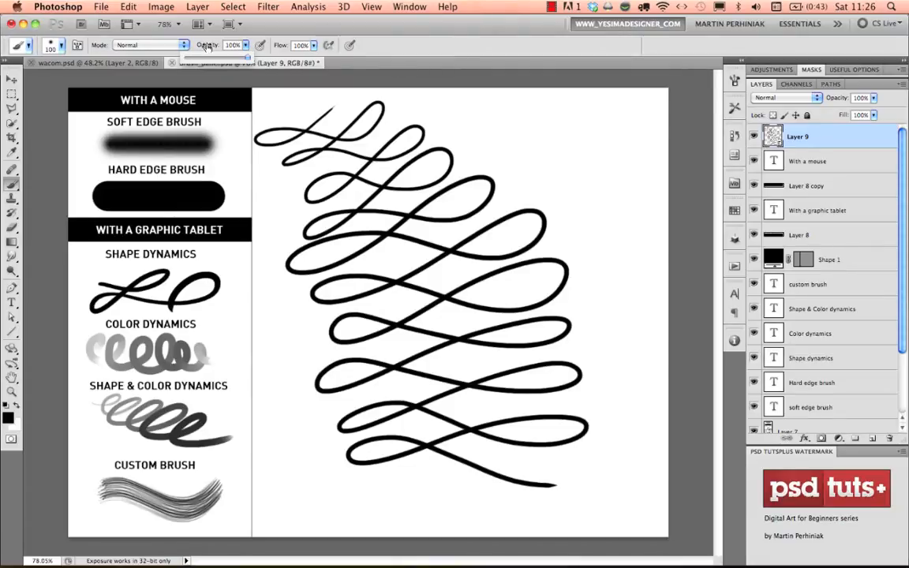
pyautogui.moveTo(207, 46)
pyautogui.mouseDown()
pyautogui.moveTo(194, 45)
pyautogui.moveTo(209, 45)
pyautogui.mouseUp()
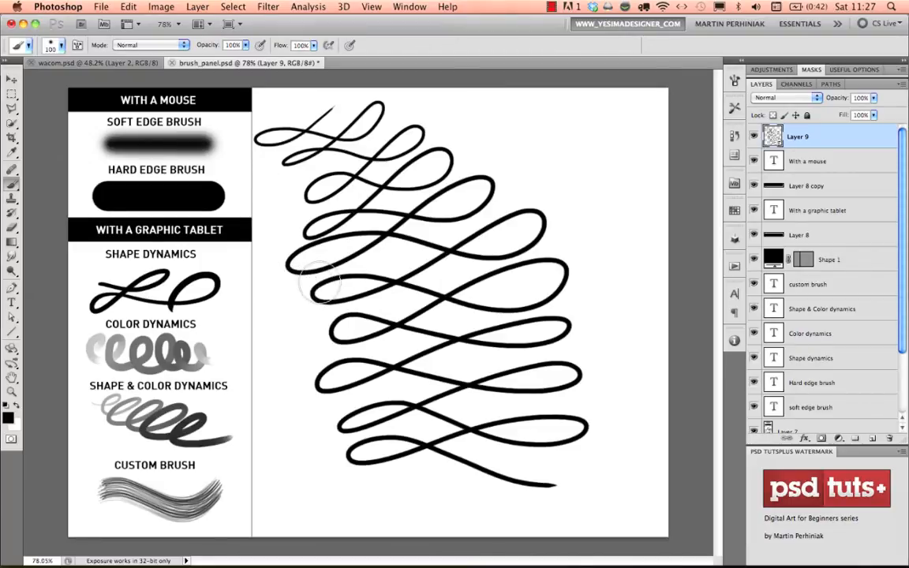
pyautogui.press('5')
# Step: With the Move tool, set Layer 9's opacity to 50% and back to 100%, and return to the Brush tool
pyautogui.click(10, 80)
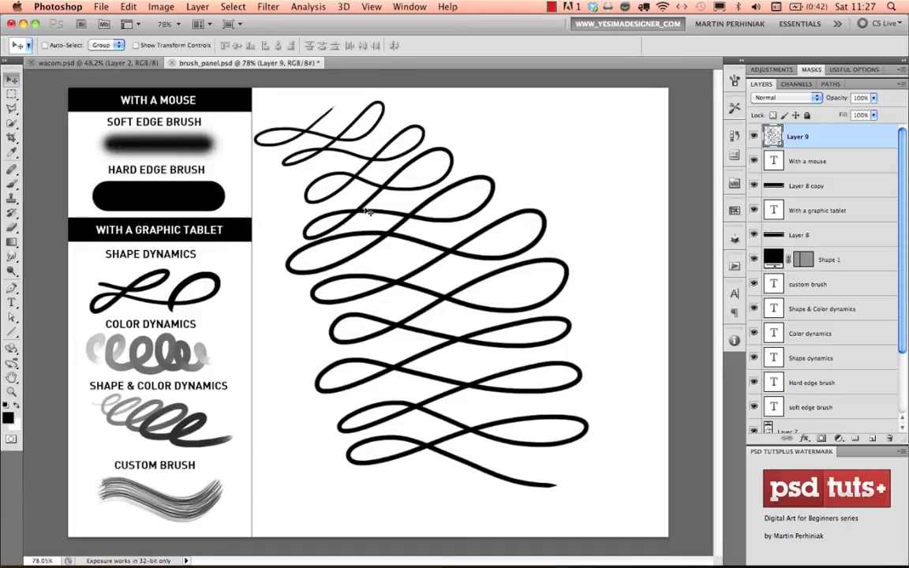
pyautogui.press('5')
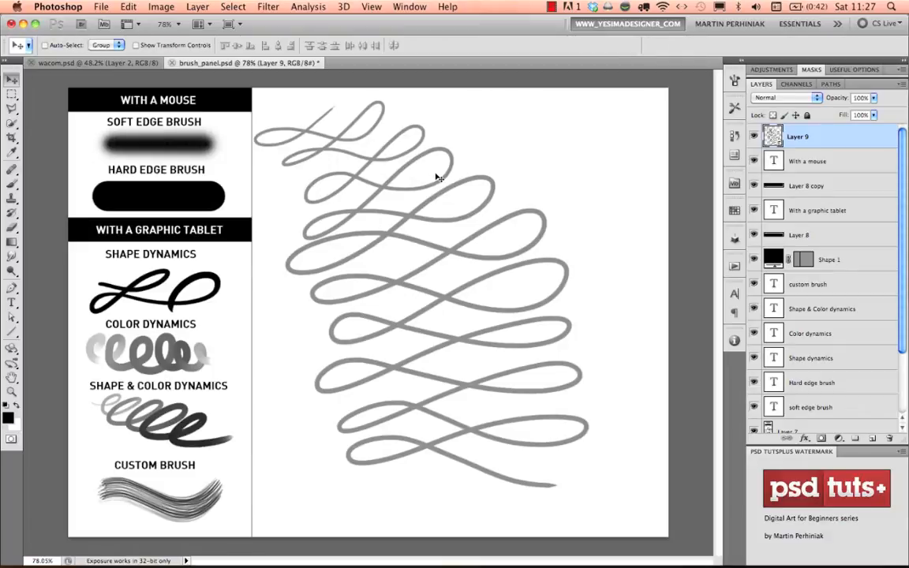
pyautogui.press('0')
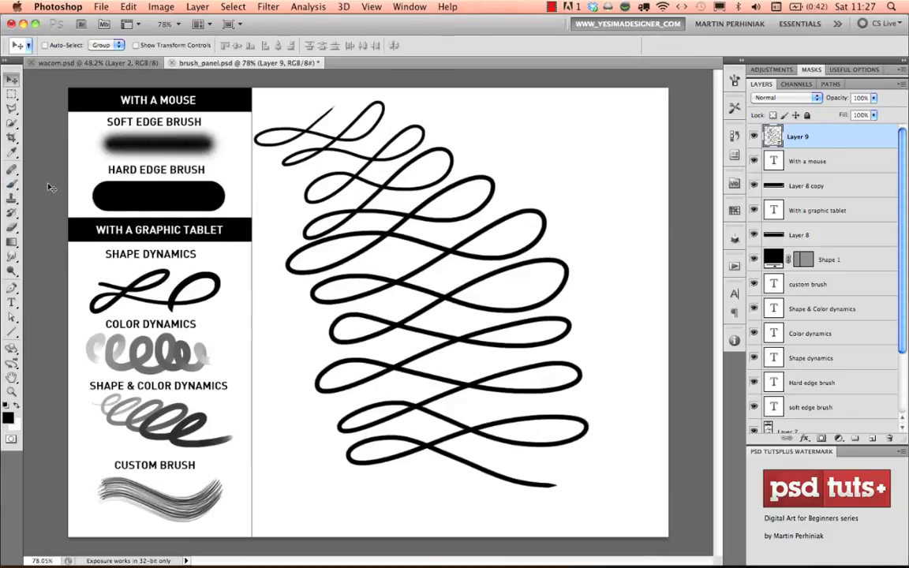
pyautogui.press('b')
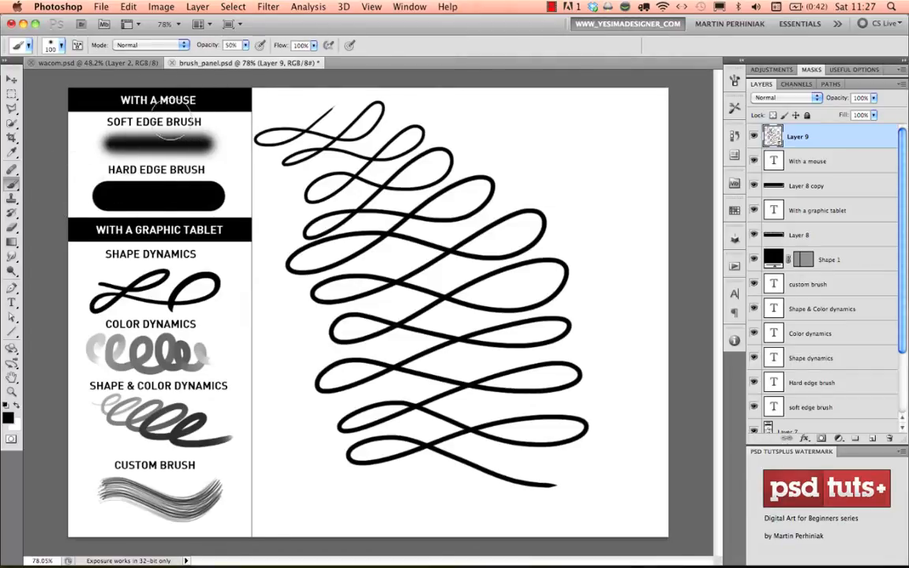
# Step: Restore the brush opacity to 100% and lower it to 25%
pyautogui.press('0')
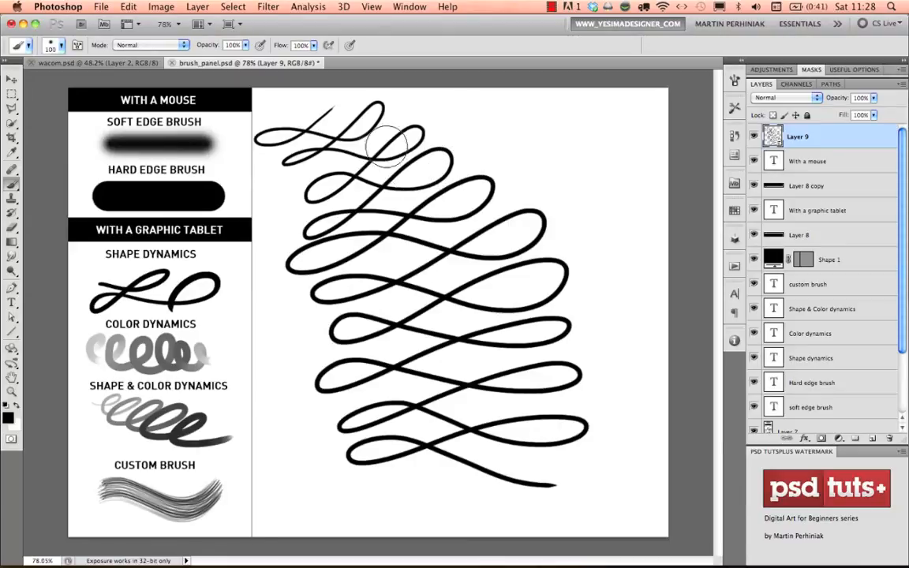
pyautogui.press('2')
pyautogui.press('5')
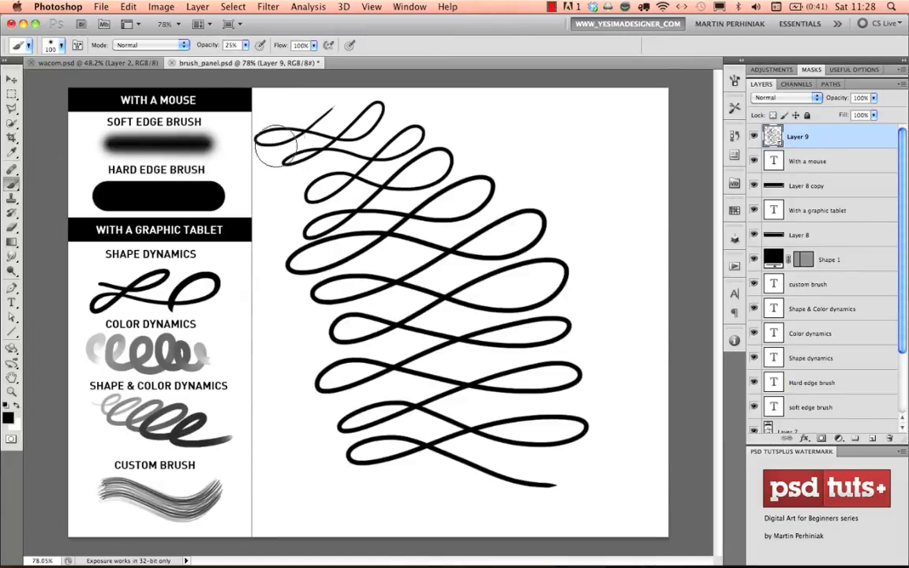
# Step: Paint a wavy test stroke at 25% brush opacity and restore the opacity to 100%
pyautogui.moveTo(517, 127)
pyautogui.mouseDown()
pyautogui.moveTo(548, 151)
pyautogui.moveTo(602, 265)
pyautogui.mouseUp()
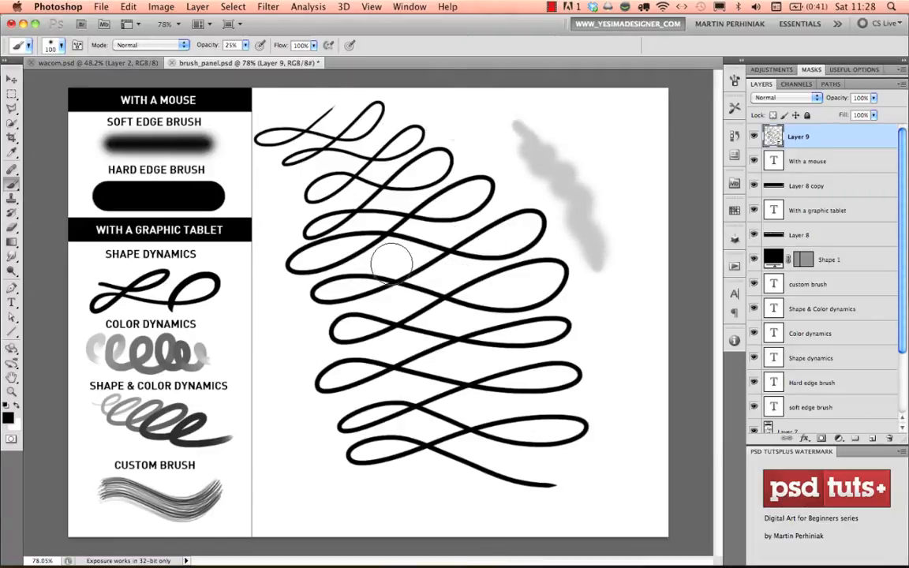
pyautogui.press('0')
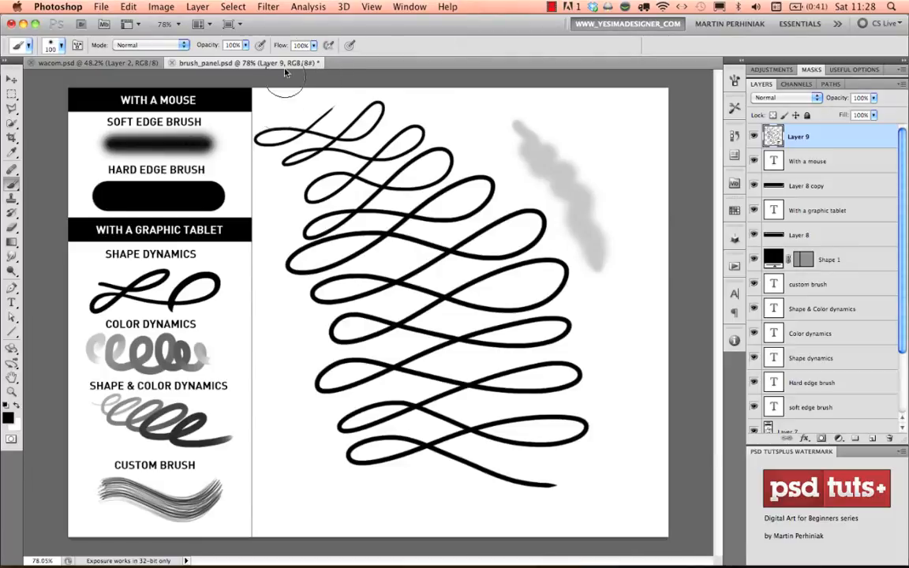
# Step: Set the brush flow to 10% and build up a dark patch with overlapping strokes beside the grey test stroke
pyautogui.write('10')
pyautogui.press('Return')
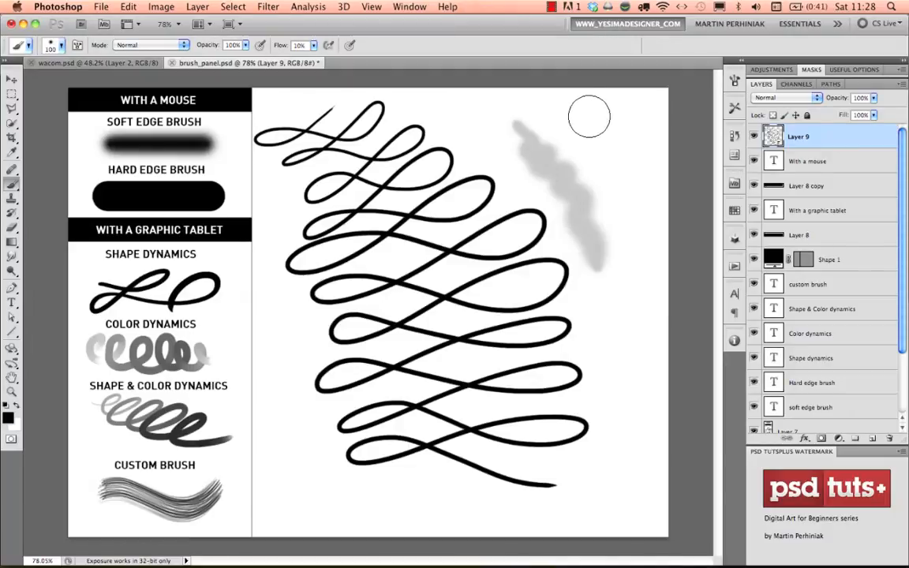
pyautogui.moveTo(600, 114)
pyautogui.mouseDown()
pyautogui.moveTo(616, 141)
pyautogui.moveTo(617, 199)
pyautogui.moveTo(640, 207)
pyautogui.moveTo(614, 120)
pyautogui.moveTo(641, 203)
pyautogui.moveTo(625, 195)
pyautogui.moveTo(621, 126)
pyautogui.moveTo(615, 178)
pyautogui.moveTo(635, 153)
pyautogui.moveTo(627, 167)
pyautogui.moveTo(621, 146)
pyautogui.moveTo(629, 237)
pyautogui.moveTo(605, 294)
pyautogui.moveTo(589, 197)
pyautogui.moveTo(605, 235)
pyautogui.moveTo(608, 164)
pyautogui.mouseUp()
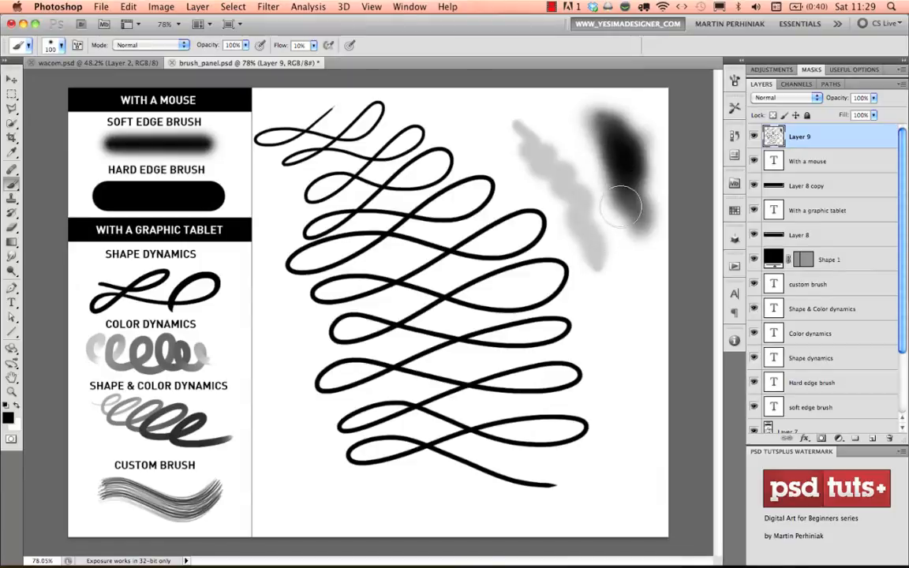
pyautogui.moveTo(621, 205); pyautogui.dragTo(642, 201)
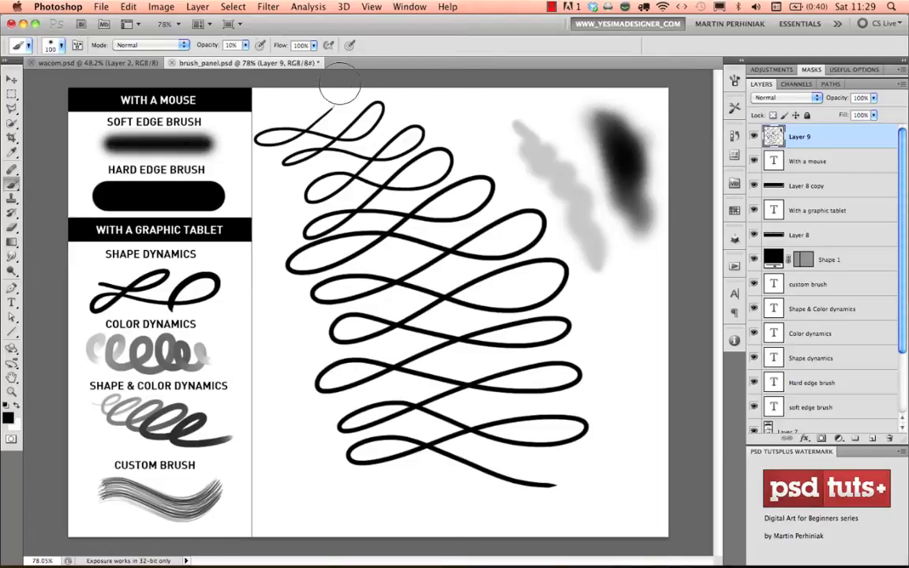
# Step: With brush opacity at 10% and flow at 100%, layer separate overlapping strokes below the dark patch
pyautogui.moveTo(625, 285)
pyautogui.mouseDown()
pyautogui.moveTo(621, 319)
pyautogui.moveTo(621, 311)
pyautogui.moveTo(619, 370)
pyautogui.moveTo(632, 421)
pyautogui.moveTo(614, 368)
pyautogui.moveTo(612, 304)
pyautogui.moveTo(619, 408)
pyautogui.moveTo(600, 316)
pyautogui.moveTo(621, 380)
pyautogui.moveTo(609, 315)
pyautogui.moveTo(625, 398)
pyautogui.moveTo(609, 322)
pyautogui.moveTo(613, 293)
pyautogui.moveTo(620, 410)
pyautogui.moveTo(605, 300)
pyautogui.moveTo(616, 353)
pyautogui.moveTo(606, 323)
pyautogui.mouseUp()
pyautogui.moveTo(621, 380); pyautogui.dragTo(617, 326)
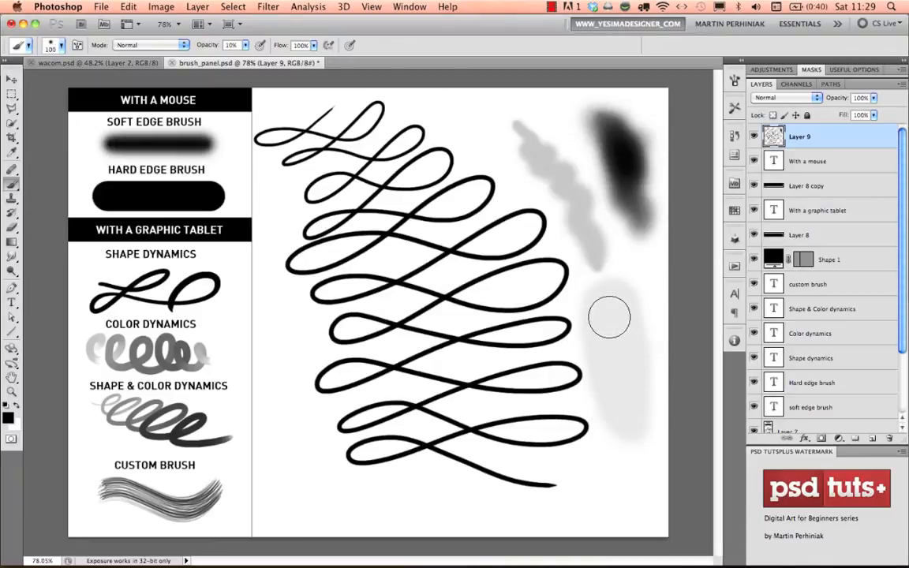
pyautogui.moveTo(609, 315)
pyautogui.mouseDown()
pyautogui.moveTo(624, 402)
pyautogui.moveTo(602, 413)
pyautogui.moveTo(610, 334)
pyautogui.moveTo(609, 364)
pyautogui.moveTo(602, 338)
pyautogui.moveTo(613, 378)
pyautogui.moveTo(604, 325)
pyautogui.moveTo(616, 378)
pyautogui.mouseUp()
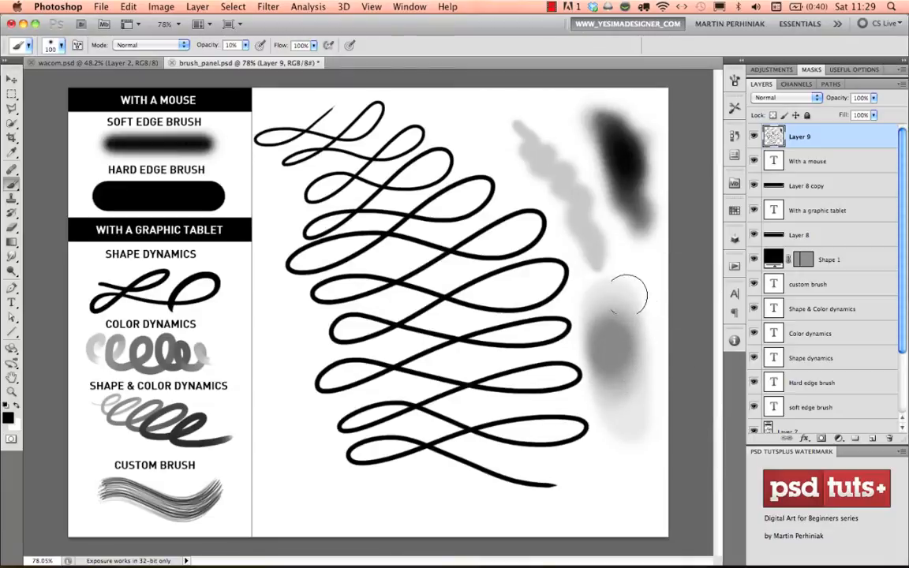
pyautogui.click(601, 310)
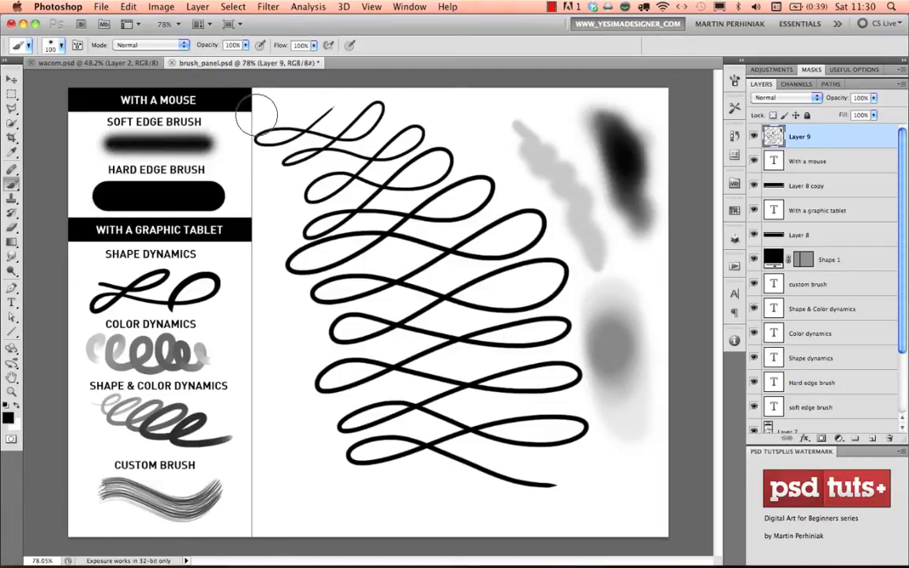
# Step: Clear everything painted on Layer 9 and remove the selection
pyautogui.hotkey('ctrl', 'a')
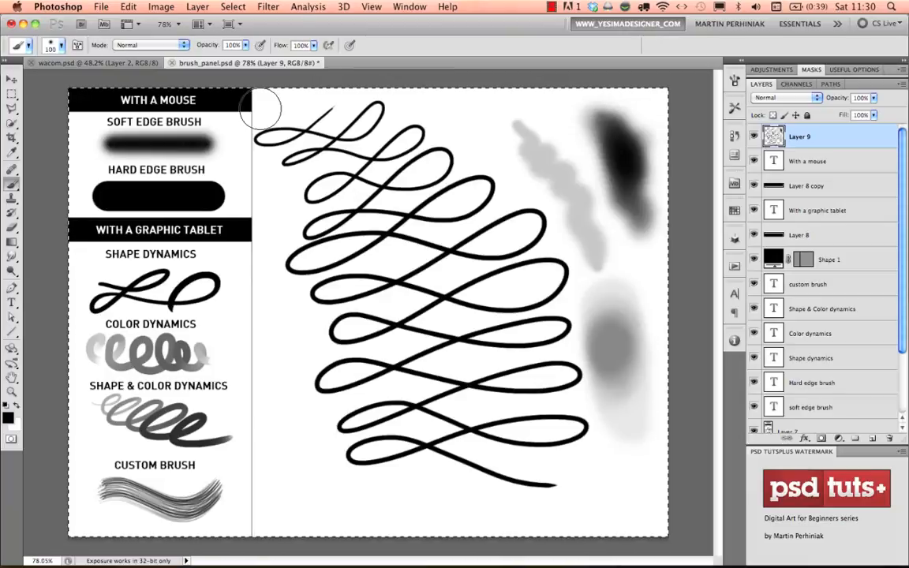
pyautogui.press('Delete')
pyautogui.hotkey('ctrl', 'd')
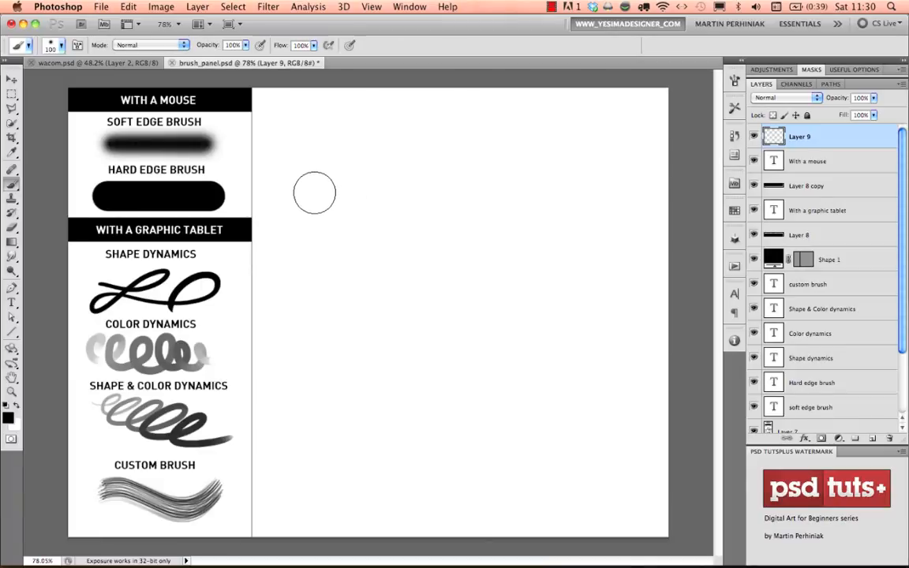
pyautogui.press('super+a')
pyautogui.press('super+d')
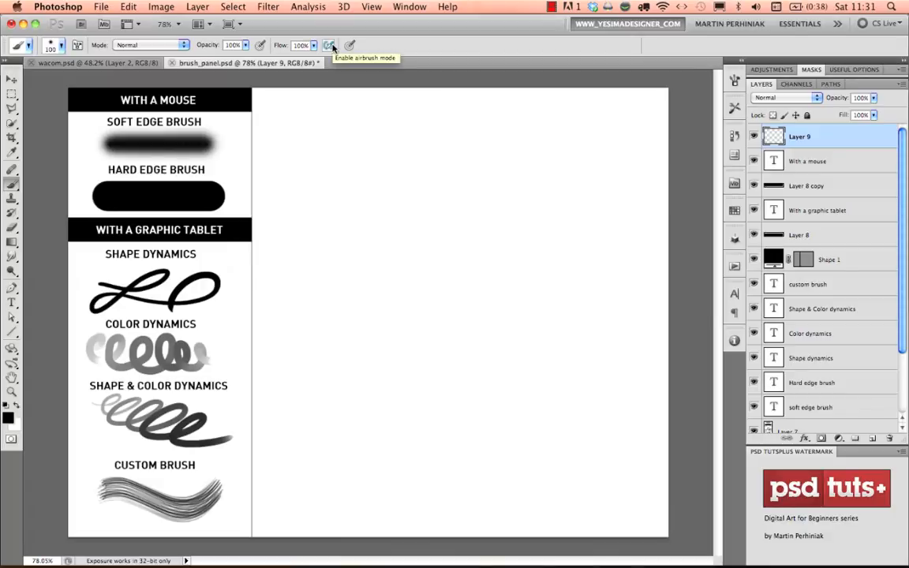
# Step: Paint a row of soft dabs and a trailing blobby stroke, switching airbrush mode on and off for comparison
pyautogui.click(329, 46)
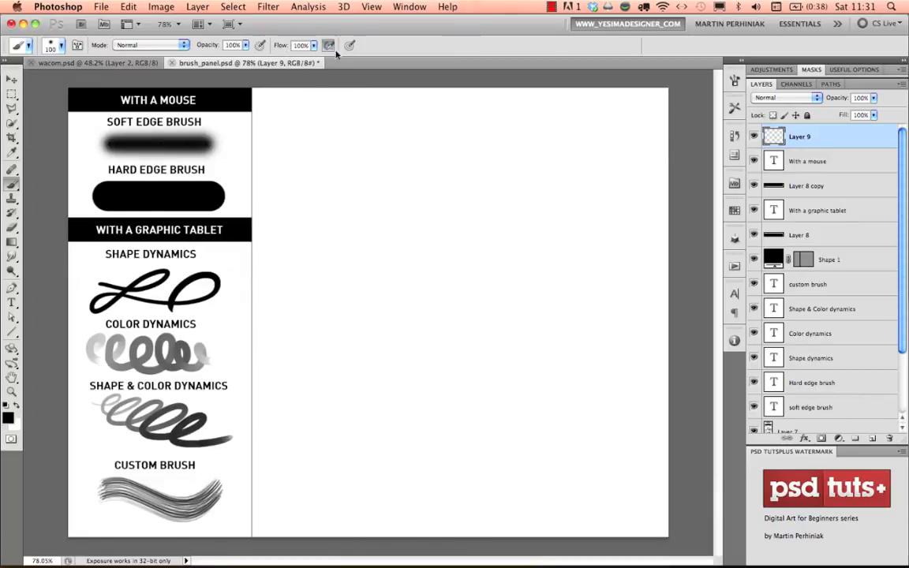
pyautogui.click(314, 148)
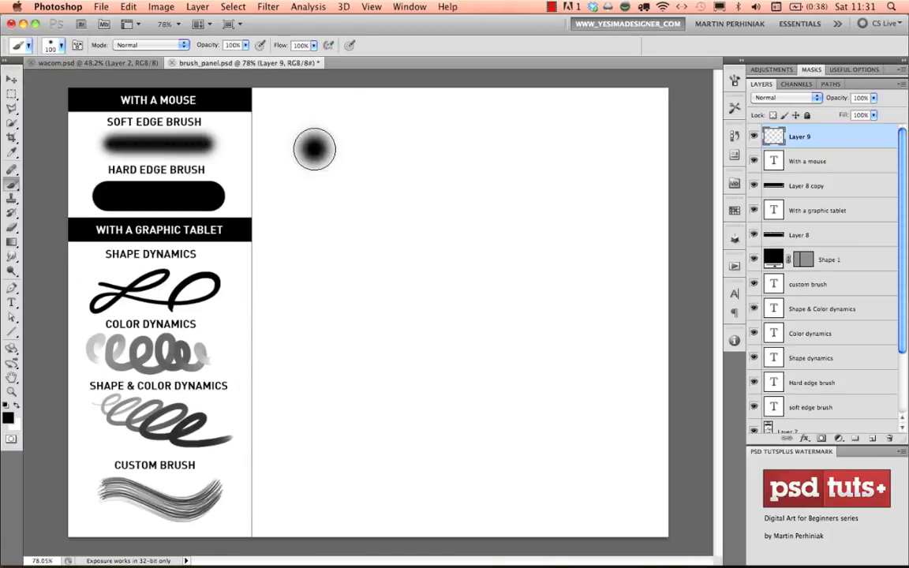
pyautogui.click(312, 148)
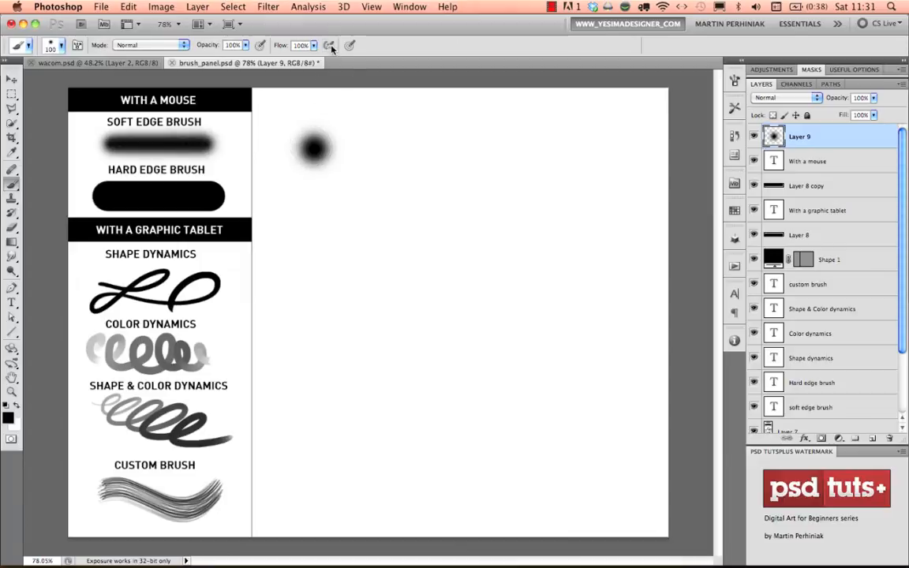
pyautogui.click(381, 148)
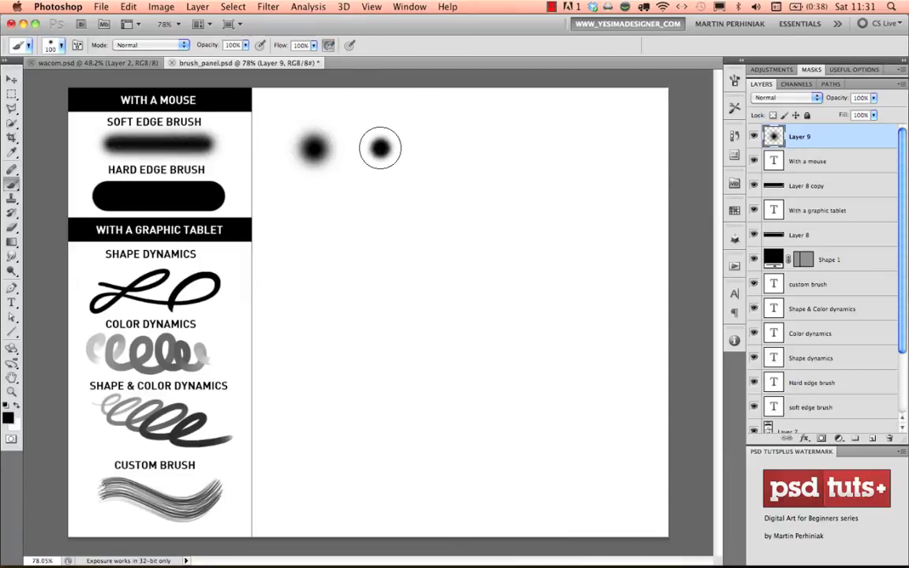
pyautogui.moveTo(380, 148); pyautogui.dragTo(381, 148)
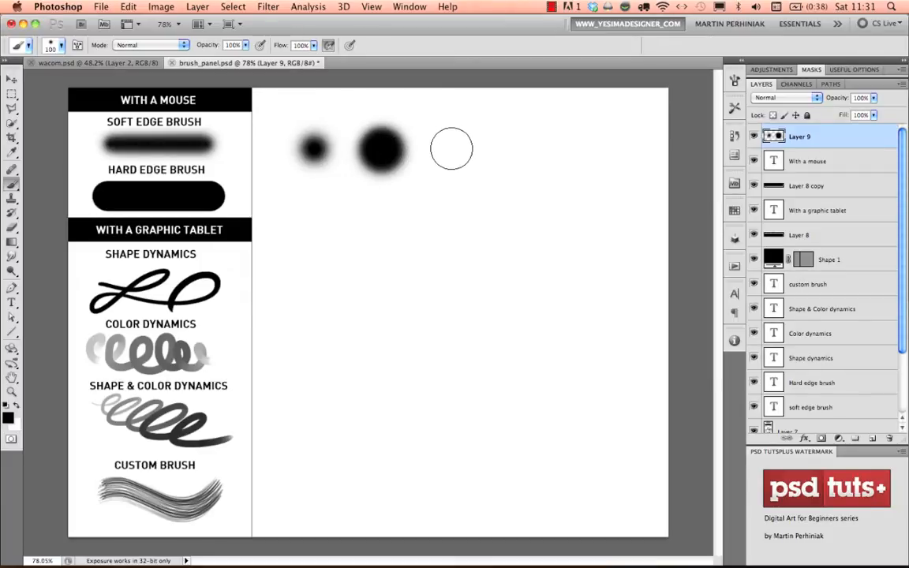
pyautogui.moveTo(453, 148); pyautogui.dragTo(454, 152)
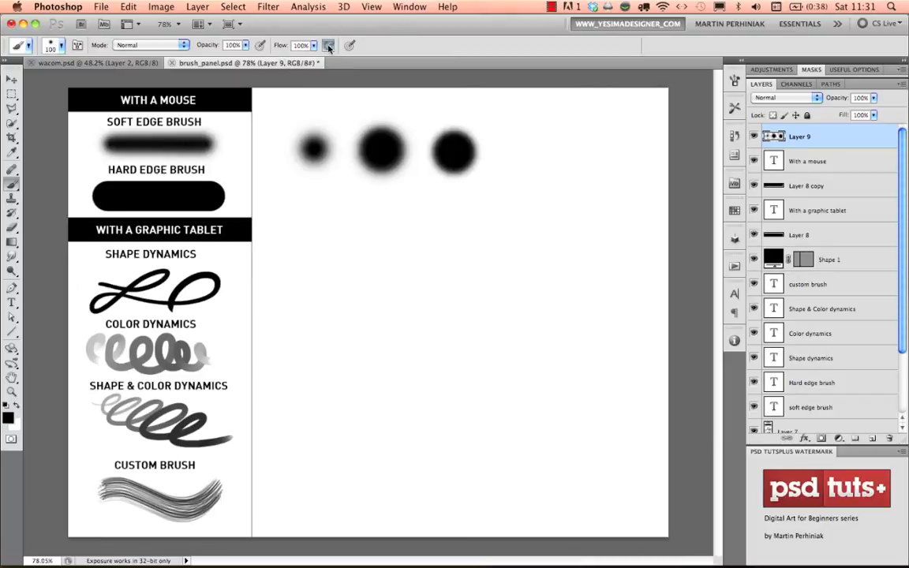
pyautogui.moveTo(525, 148); pyautogui.dragTo(525, 148)
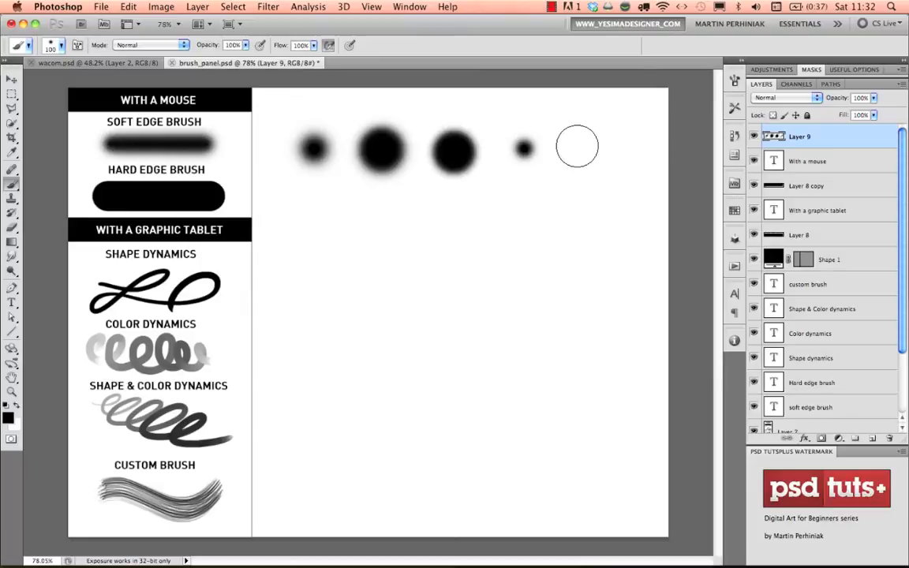
pyautogui.moveTo(577, 147)
pyautogui.mouseDown()
pyautogui.moveTo(565, 202)
pyautogui.moveTo(522, 221)
pyautogui.moveTo(466, 277)
pyautogui.moveTo(483, 318)
pyautogui.mouseUp()
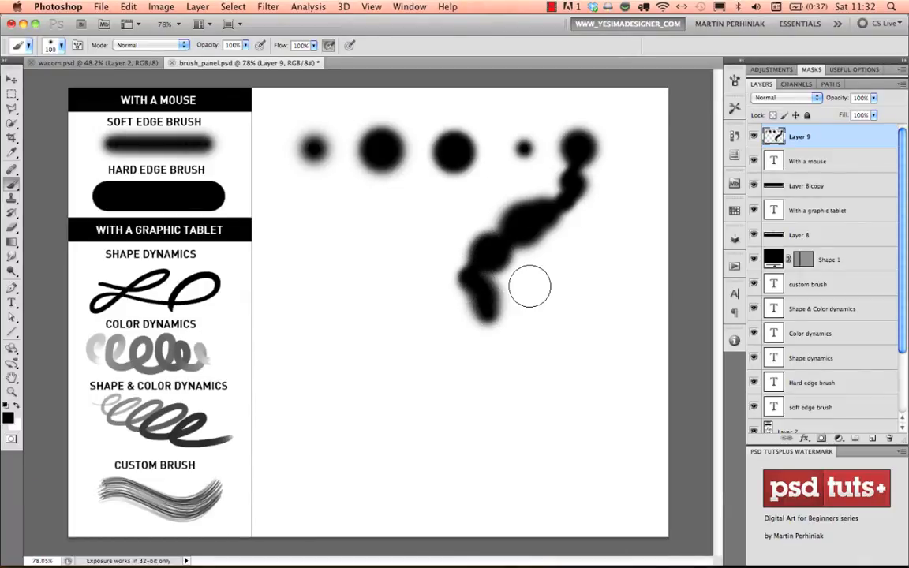
# Step: Turn airbrush mode off and undo all the airbrush test dabs and strokes on Layer 9
pyautogui.click(330, 48)
pyautogui.hotkey('ctrl', 'alt', 'z')
pyautogui.hotkey('ctrl', 'alt', 'z')
pyautogui.hotkey('ctrl', 'alt', 'z')
pyautogui.hotkey('ctrl', 'alt', 'z')
pyautogui.hotkey('ctrl', 'alt', 'z')
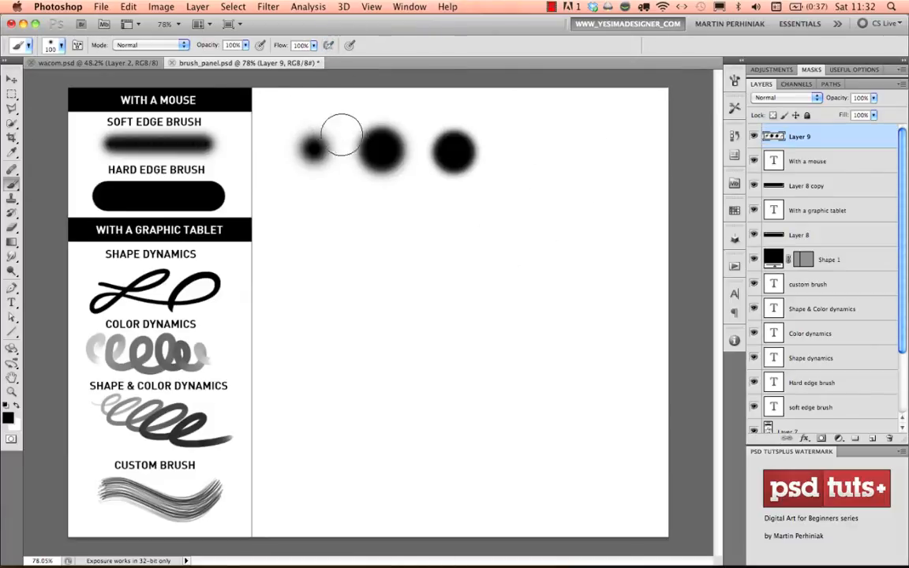
pyautogui.hotkey('ctrl', 'alt', 'z')
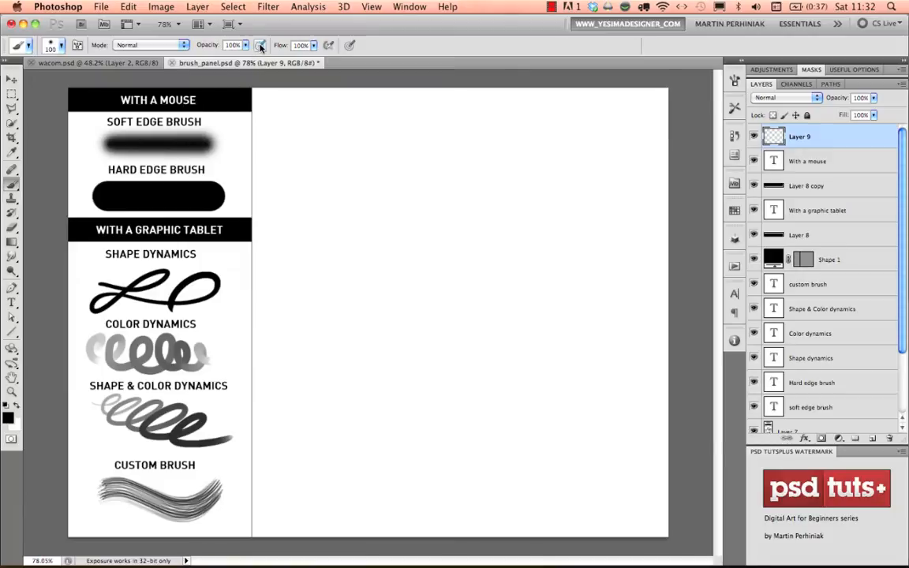
# Step: Enable tablet pressure for opacity and paint a long winding stroke across the canvas with varying pen pressure
pyautogui.click(260, 45)
pyautogui.moveTo(288, 120)
pyautogui.mouseDown()
pyautogui.moveTo(368, 127)
pyautogui.moveTo(346, 180)
pyautogui.moveTo(386, 191)
pyautogui.moveTo(421, 170)
pyautogui.moveTo(462, 188)
pyautogui.moveTo(404, 260)
pyautogui.moveTo(507, 214)
pyautogui.moveTo(513, 251)
pyautogui.moveTo(497, 297)
pyautogui.moveTo(540, 298)
pyautogui.moveTo(563, 325)
pyautogui.moveTo(556, 356)
pyautogui.moveTo(590, 367)
pyautogui.moveTo(577, 404)
pyautogui.moveTo(593, 430)
pyautogui.moveTo(554, 446)
pyautogui.moveTo(482, 374)
pyautogui.moveTo(442, 347)
pyautogui.moveTo(420, 345)
pyautogui.moveTo(376, 369)
pyautogui.moveTo(346, 371)
pyautogui.moveTo(321, 408)
pyautogui.moveTo(335, 446)
pyautogui.mouseUp()
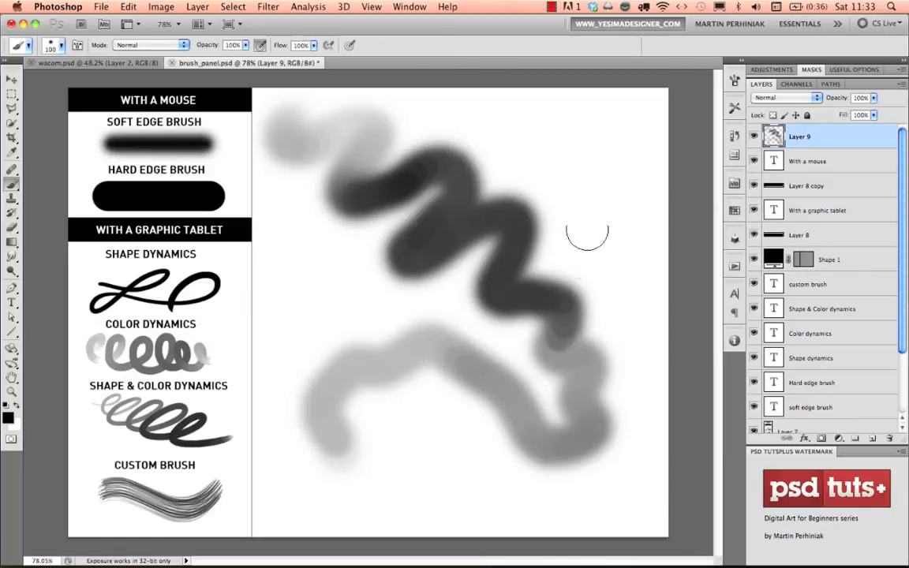
# Step: Set the brush tip spacing to 1% and close the brush settings
pyautogui.click(734, 79)
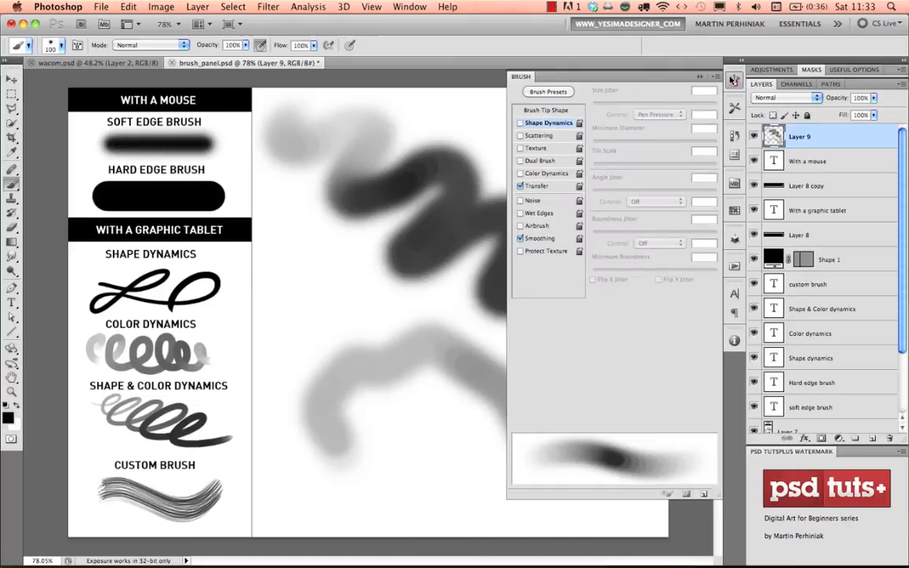
pyautogui.click(550, 111)
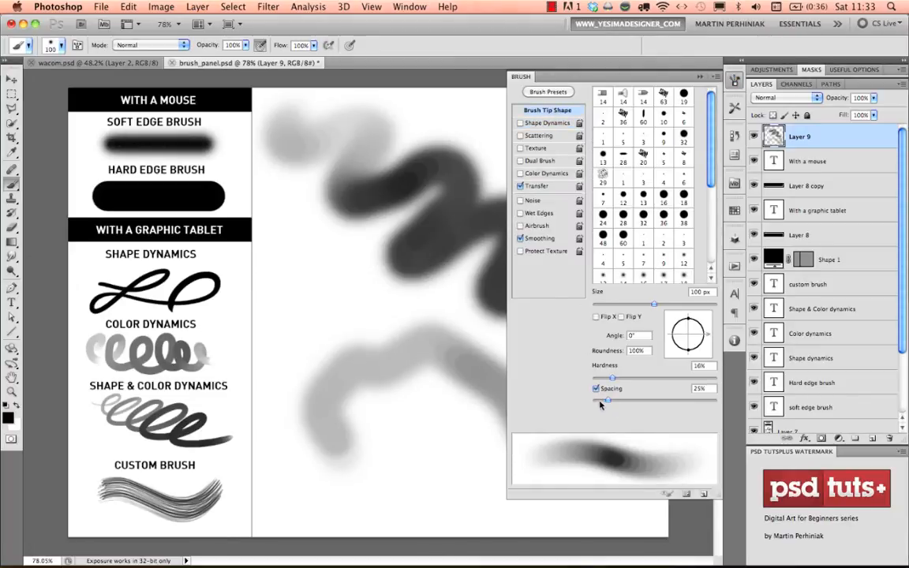
pyautogui.moveTo(605, 403)
pyautogui.mouseDown()
pyautogui.moveTo(591, 403)
pyautogui.moveTo(631, 402)
pyautogui.moveTo(590, 402)
pyautogui.mouseUp()
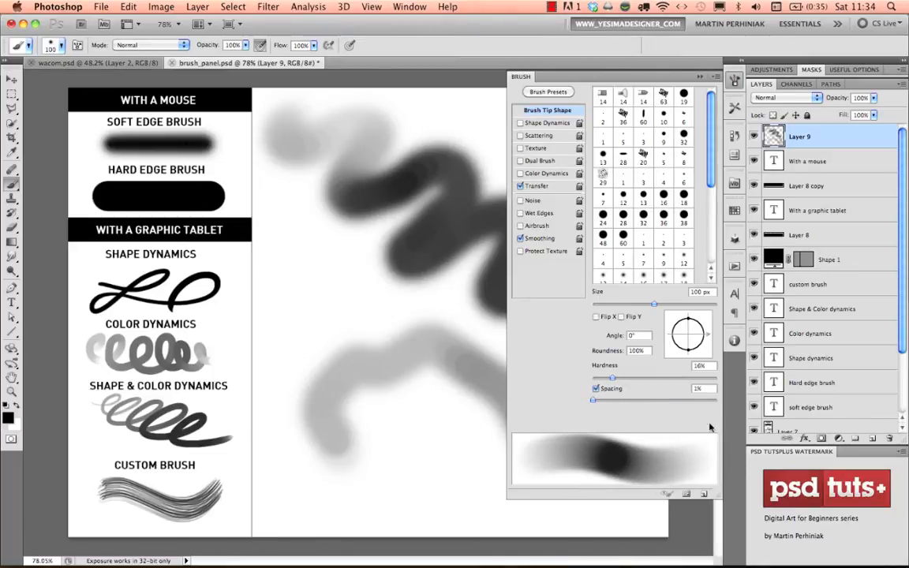
pyautogui.click(659, 73)
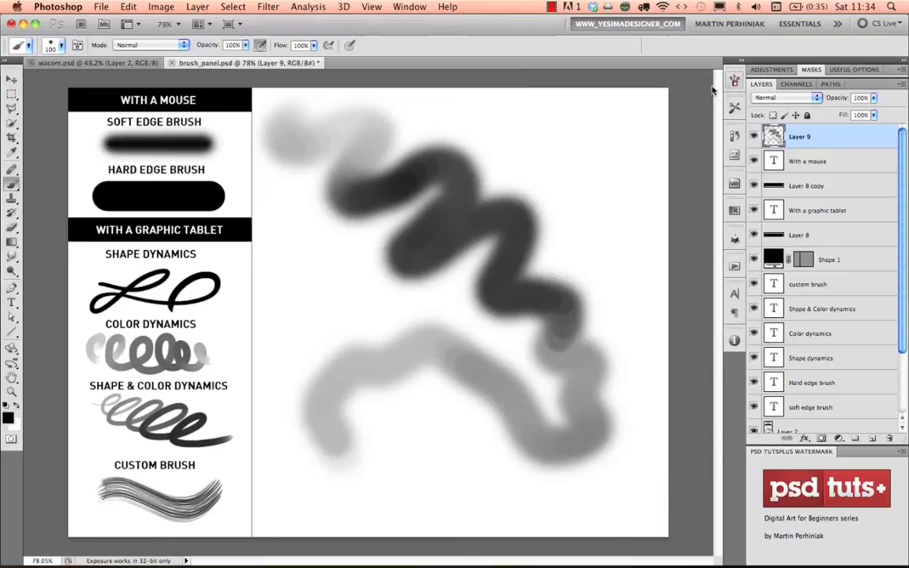
# Step: Undo the winding stroke, reduce the brush size to 28 px and paint a new winding, looping stroke
pyautogui.press('super+z')
pyautogui.moveTo(329, 161); pyautogui.dragTo(309, 165)
pyautogui.moveTo(306, 103)
pyautogui.mouseDown()
pyautogui.moveTo(294, 131)
pyautogui.moveTo(382, 129)
pyautogui.moveTo(327, 162)
pyautogui.moveTo(339, 194)
pyautogui.moveTo(410, 164)
pyautogui.moveTo(445, 183)
pyautogui.moveTo(391, 225)
pyautogui.moveTo(421, 251)
pyautogui.moveTo(490, 214)
pyautogui.moveTo(504, 242)
pyautogui.moveTo(449, 286)
pyautogui.moveTo(491, 301)
pyautogui.moveTo(549, 281)
pyautogui.moveTo(500, 377)
pyautogui.moveTo(459, 381)
pyautogui.moveTo(424, 361)
pyautogui.moveTo(362, 371)
pyautogui.moveTo(398, 415)
pyautogui.moveTo(382, 404)
pyautogui.moveTo(394, 444)
pyautogui.moveTo(399, 426)
pyautogui.moveTo(451, 452)
pyautogui.moveTo(422, 492)
pyautogui.moveTo(428, 463)
pyautogui.moveTo(479, 484)
pyautogui.moveTo(489, 460)
pyautogui.moveTo(513, 457)
pyautogui.moveTo(548, 474)
pyautogui.mouseUp()
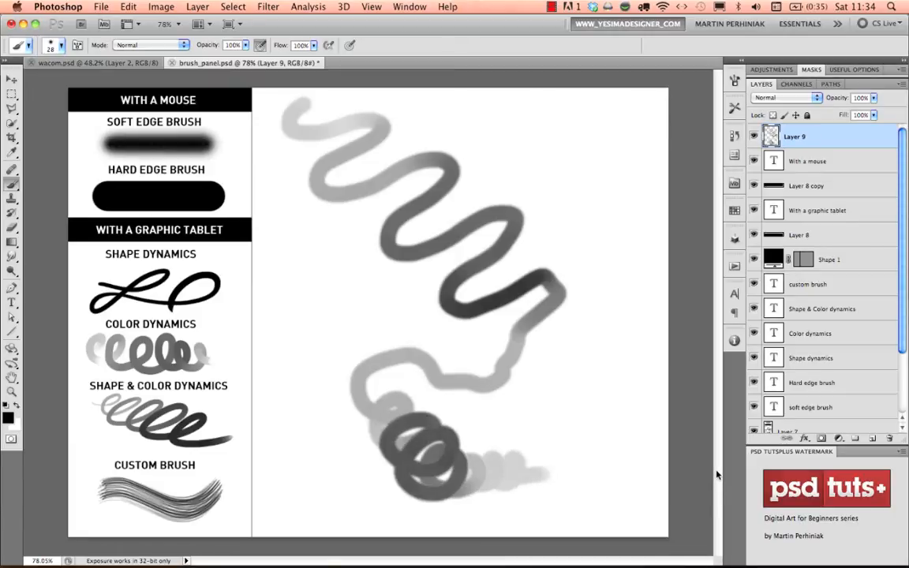
# Step: Examine the brush's Transfer settings for pen-pressure opacity control and close the brush settings
pyautogui.click(261, 46)
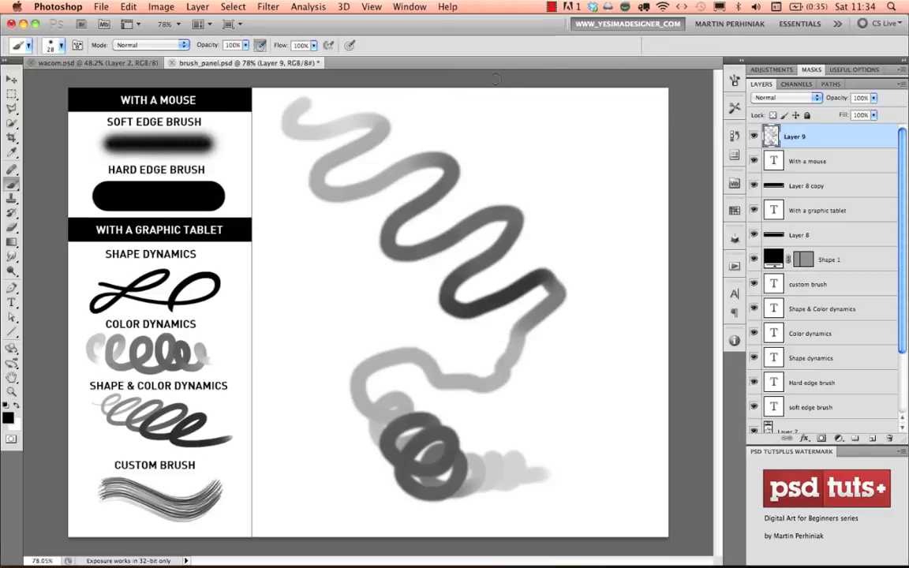
pyautogui.click(734, 82)
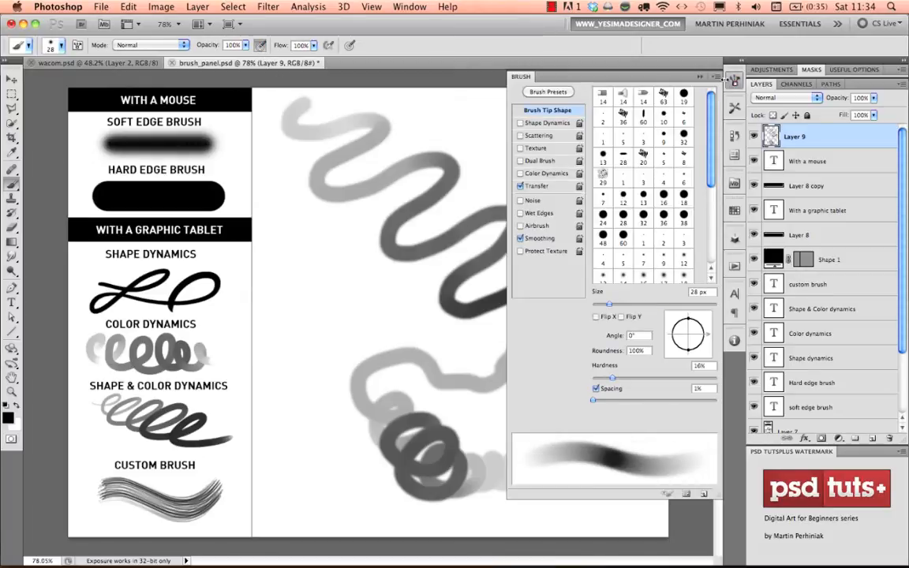
pyautogui.click(540, 187)
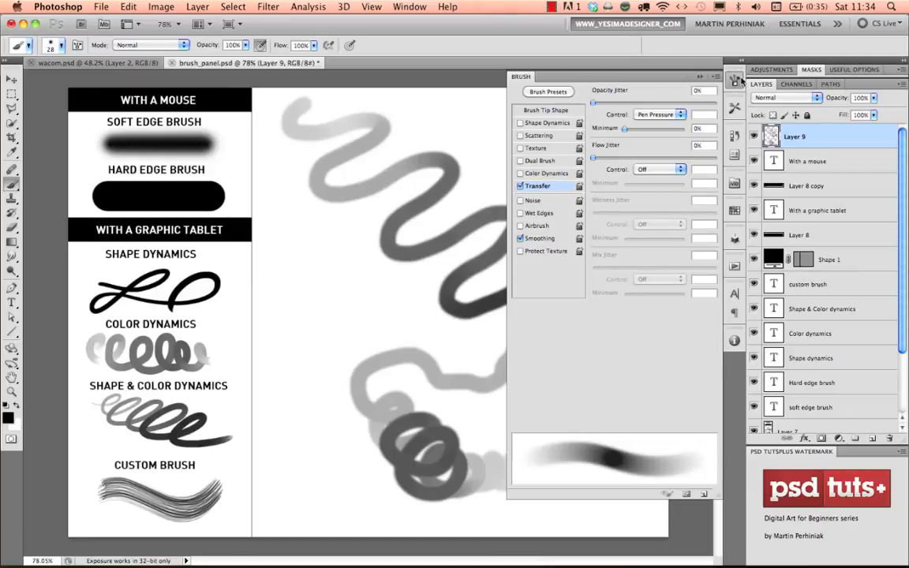
pyautogui.click(734, 81)
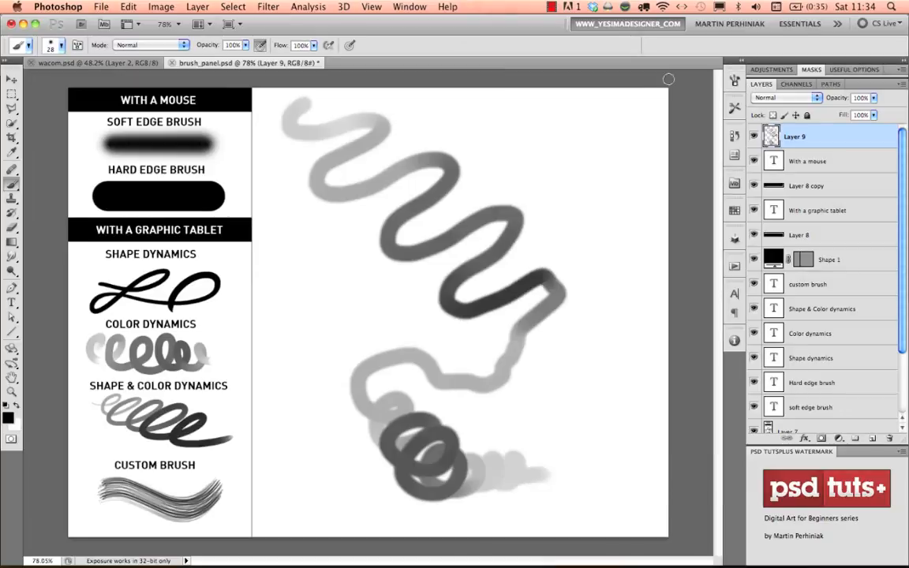
# Step: Paint one looping stroke with pen pressure controlling only size, and a shorter one with pressure controlling both size and opacity
pyautogui.click(349, 46)
pyautogui.moveTo(483, 111)
pyautogui.mouseDown()
pyautogui.moveTo(565, 121)
pyautogui.moveTo(530, 148)
pyautogui.moveTo(553, 152)
pyautogui.moveTo(562, 186)
pyautogui.moveTo(635, 281)
pyautogui.moveTo(589, 312)
pyautogui.moveTo(578, 483)
pyautogui.mouseUp()
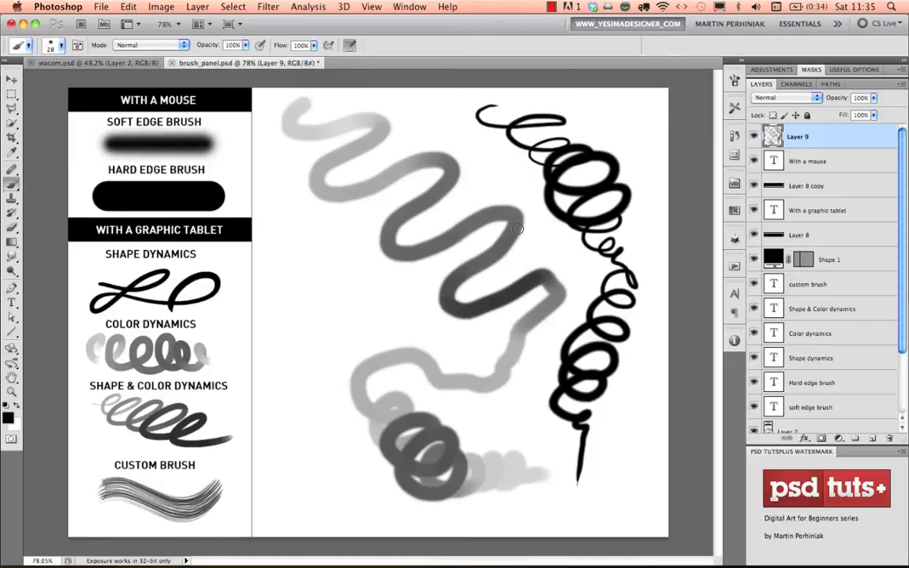
pyautogui.click(260, 45)
pyautogui.moveTo(286, 219)
pyautogui.mouseDown()
pyautogui.moveTo(327, 250)
pyautogui.moveTo(315, 265)
pyautogui.moveTo(328, 277)
pyautogui.moveTo(315, 289)
pyautogui.moveTo(316, 332)
pyautogui.moveTo(329, 341)
pyautogui.moveTo(292, 374)
pyautogui.moveTo(302, 405)
pyautogui.mouseUp()
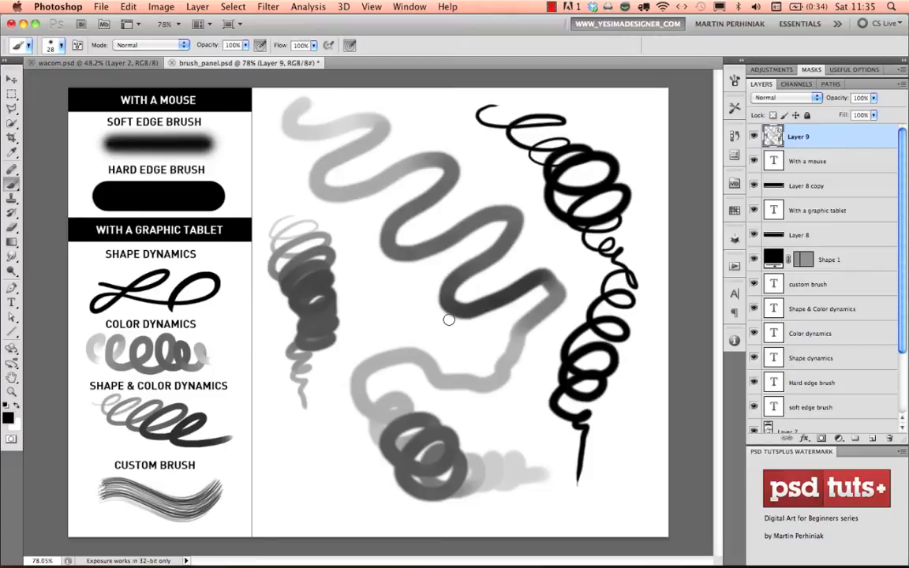
# Step: Examine the brush's Shape Dynamics settings and how pen pressure controls its size
pyautogui.click(735, 81)
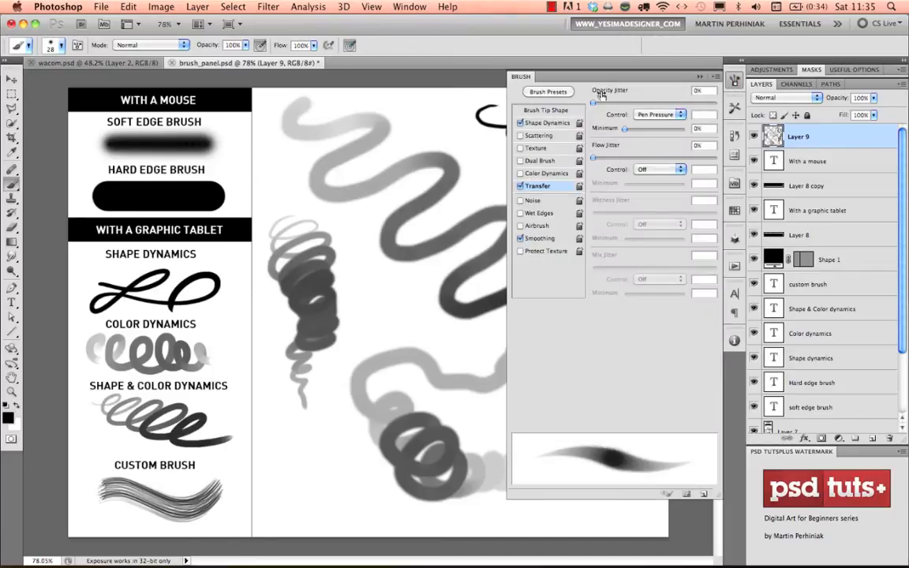
pyautogui.click(542, 124)
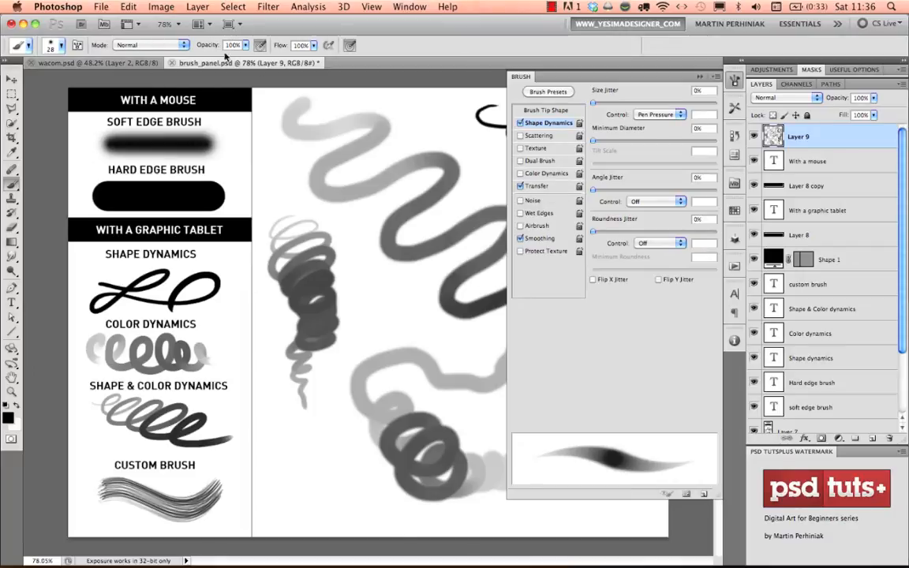
# Step: Close the brush settings and reset the foreground and background colours to their defaults
pyautogui.click(184, 47)
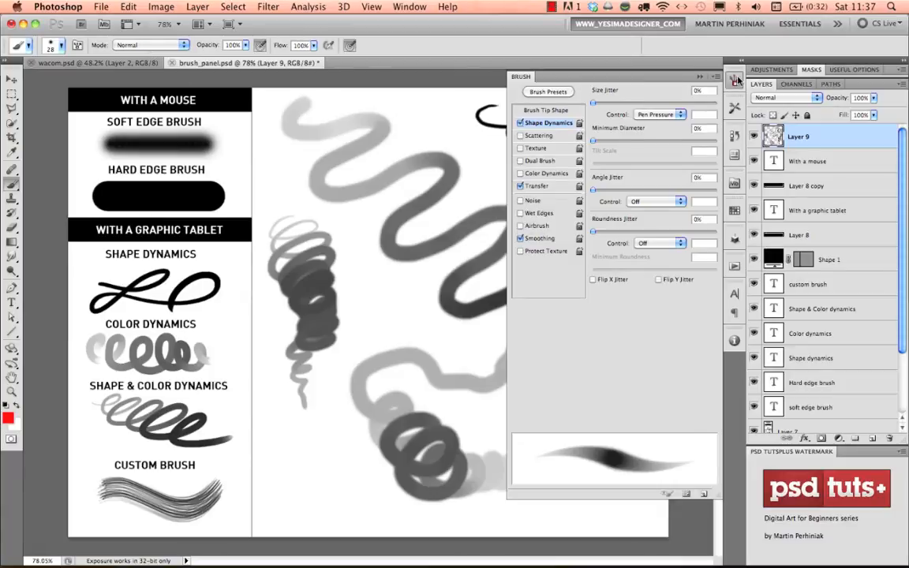
pyautogui.click(699, 77)
pyautogui.press('d')
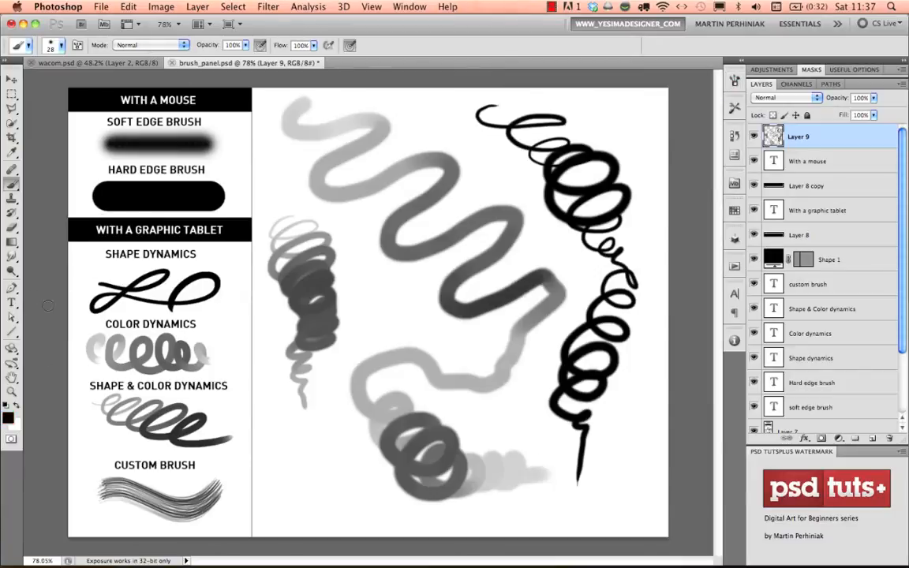
# Step: Set the foreground colour to pure red, ff0000
pyautogui.click(7, 420)
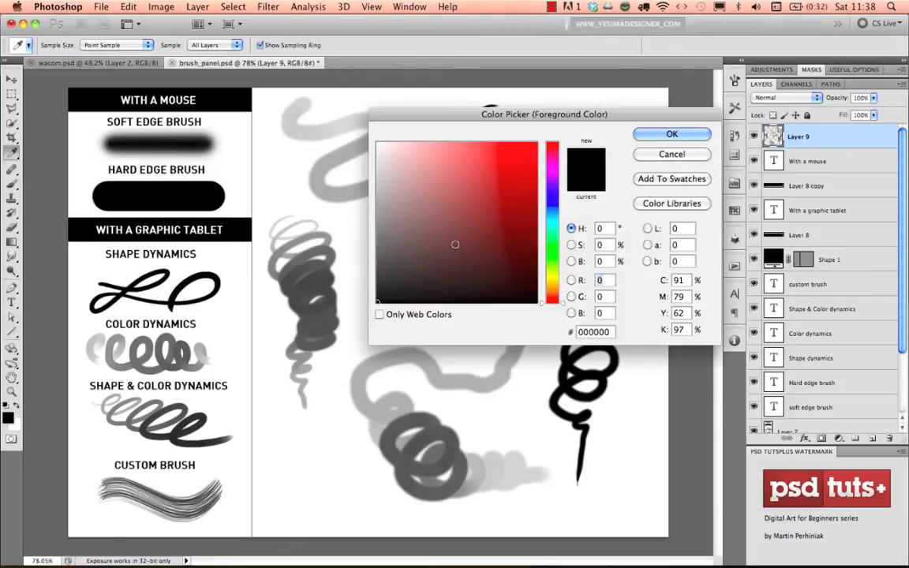
pyautogui.click(535, 143)
pyautogui.click(536, 299)
pyautogui.click(536, 143)
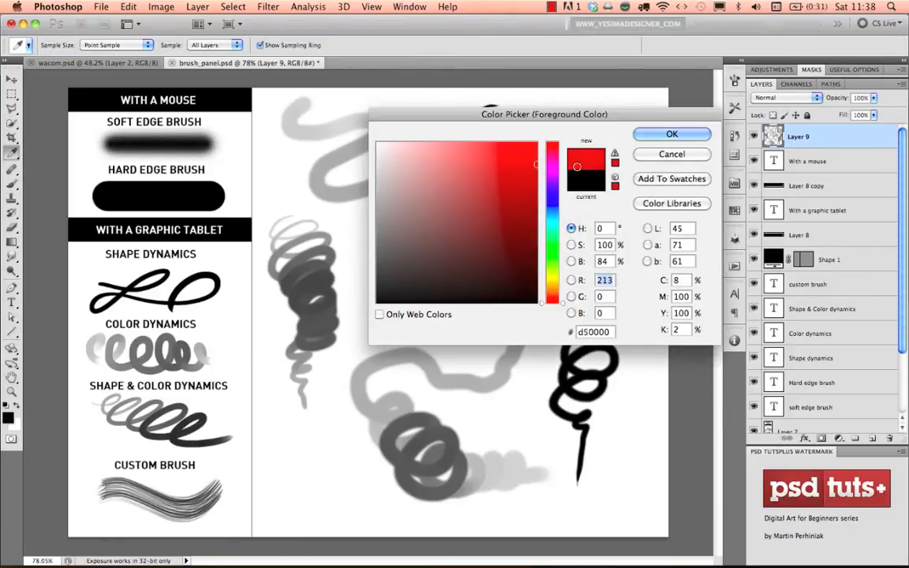
pyautogui.click(643, 132)
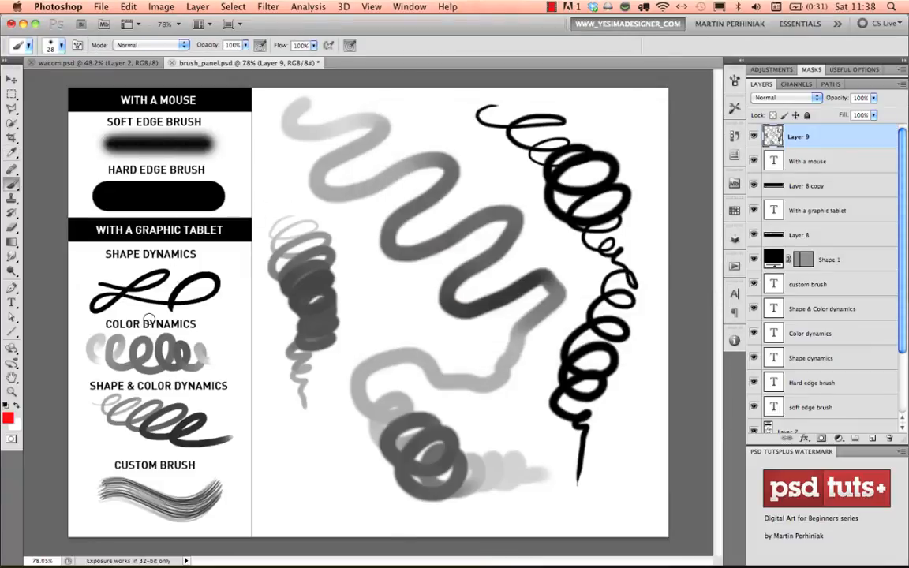
pyautogui.click(8, 419)
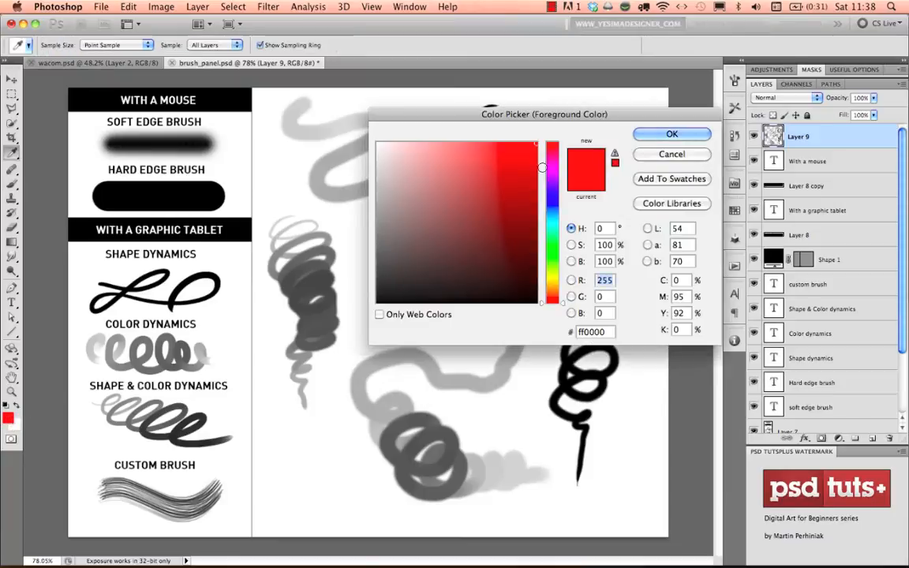
pyautogui.click(677, 135)
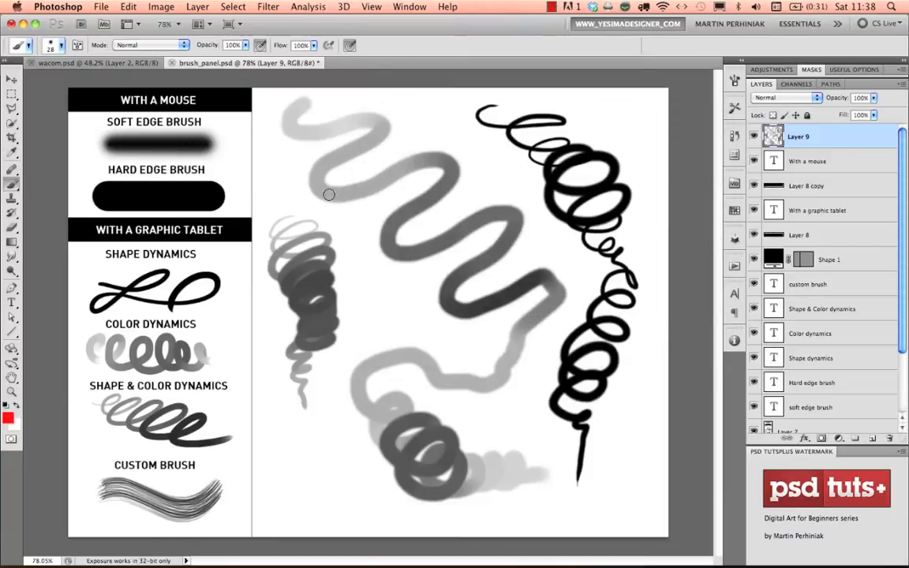
# Step: Try the on-canvas colour picker and scribble red in Normal mode over the upper end of the black looping stroke
pyautogui.keyDown('ctrl'); pyautogui.keyDown('alt'); pyautogui.keyDown('super'); pyautogui.click(355, 231); pyautogui.keyUp('super'); pyautogui.keyUp('alt'); pyautogui.keyUp('ctrl')
pyautogui.moveTo(378, 216)
pyautogui.mouseDown()
pyautogui.moveTo(362, 183)
pyautogui.moveTo(381, 218)
pyautogui.moveTo(332, 228)
pyautogui.moveTo(337, 237)
pyautogui.moveTo(359, 227)
pyautogui.moveTo(345, 239)
pyautogui.mouseUp()
pyautogui.moveTo(482, 152)
pyautogui.mouseDown()
pyautogui.moveTo(540, 118)
pyautogui.moveTo(501, 156)
pyautogui.moveTo(505, 134)
pyautogui.moveTo(462, 107)
pyautogui.mouseUp()
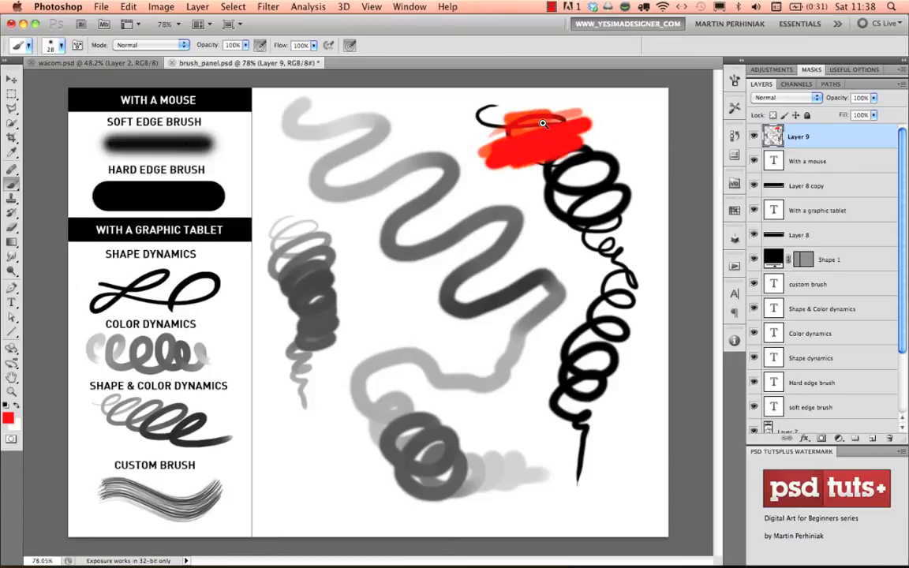
# Step: Set the brush's blending mode to Behind and paint red strokes across the large black loops
pyautogui.scroll(3, 553, 126)
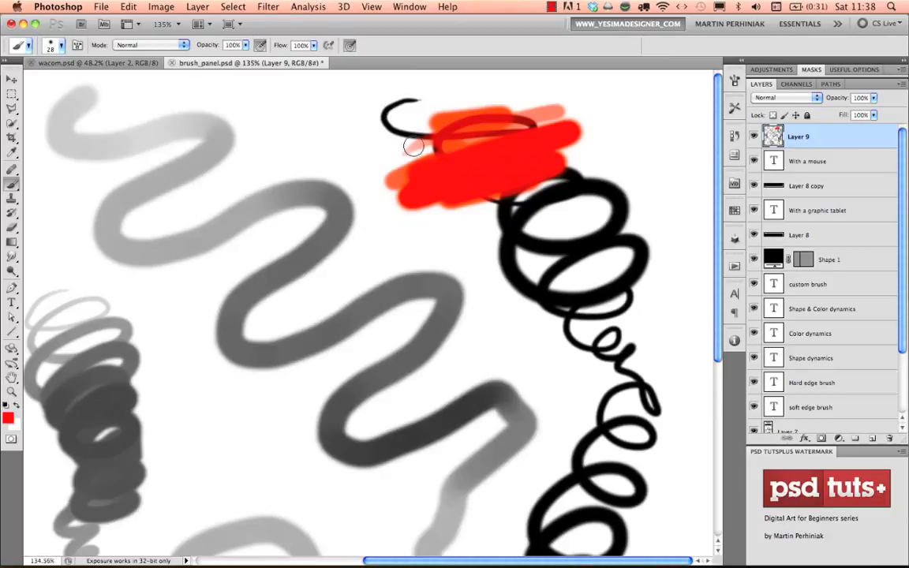
pyautogui.click(162, 46)
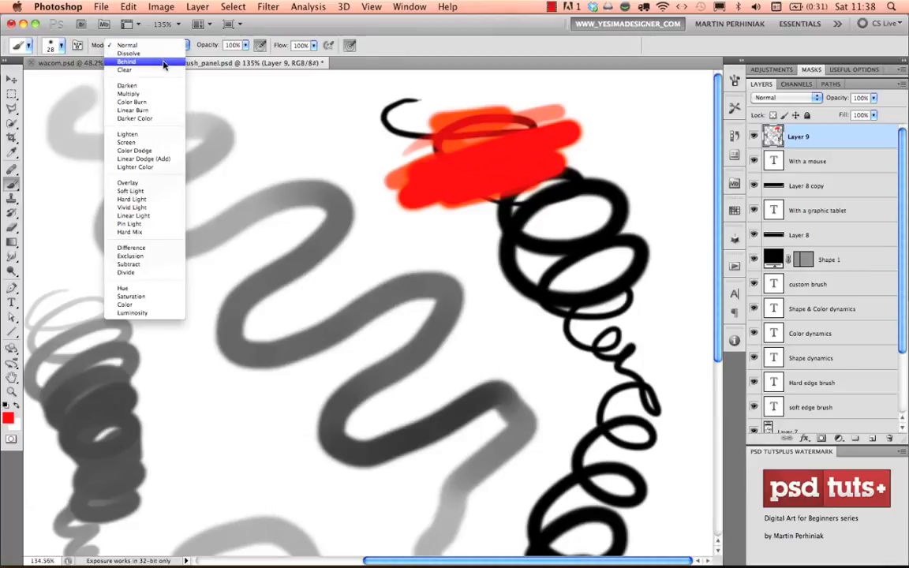
pyautogui.click(164, 64)
pyautogui.moveTo(483, 249)
pyautogui.mouseDown()
pyautogui.moveTo(641, 226)
pyautogui.moveTo(460, 273)
pyautogui.moveTo(662, 252)
pyautogui.moveTo(542, 280)
pyautogui.moveTo(505, 305)
pyautogui.moveTo(584, 306)
pyautogui.moveTo(548, 328)
pyautogui.moveTo(607, 337)
pyautogui.moveTo(637, 365)
pyautogui.moveTo(588, 379)
pyautogui.moveTo(532, 356)
pyautogui.moveTo(545, 304)
pyautogui.moveTo(620, 210)
pyautogui.moveTo(588, 203)
pyautogui.moveTo(544, 273)
pyautogui.mouseUp()
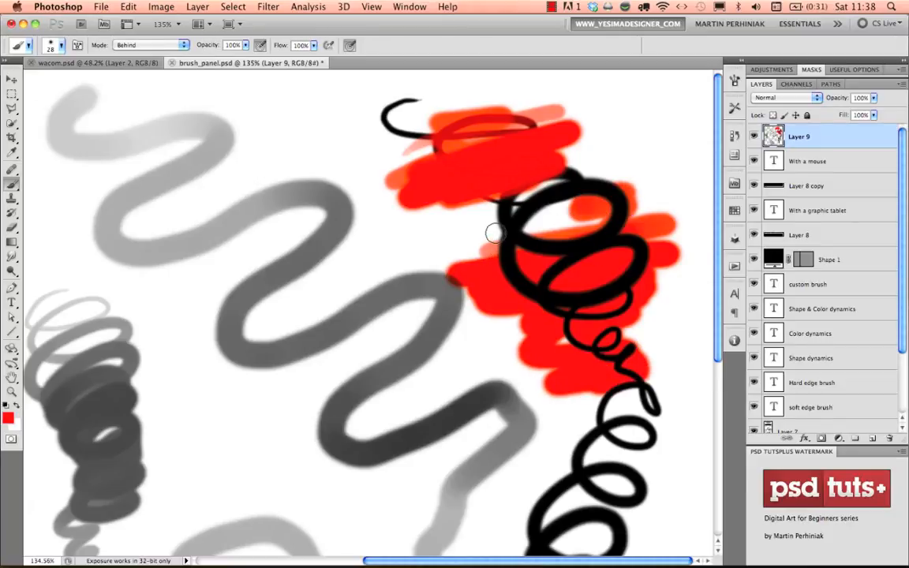
# Step: Switch the brush's blending mode back to Normal
pyautogui.click(150, 45)
pyautogui.click(145, 45)
pyautogui.click(136, 25)
# Step: Examine the brush's Shape Dynamics and Transfer pen-pressure settings and close the brush settings
pyautogui.press('F5')
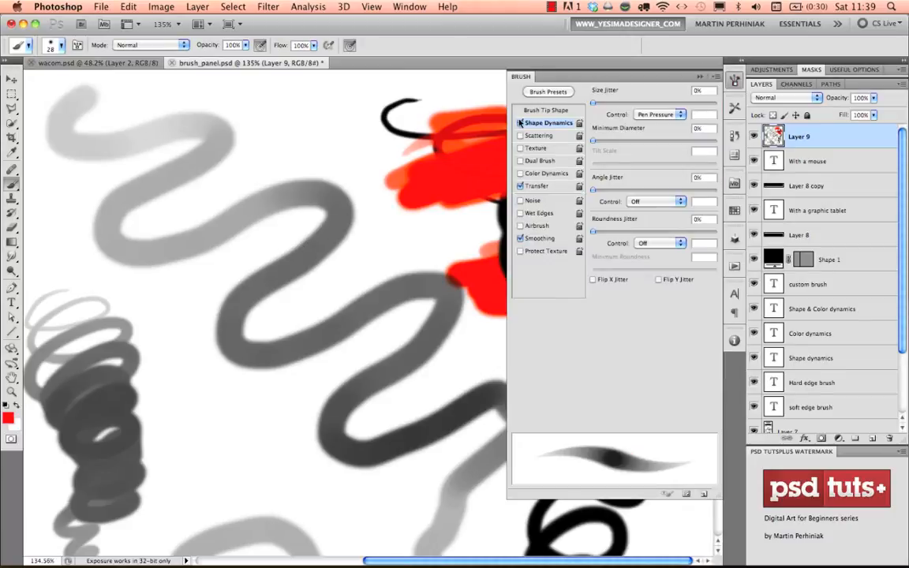
pyautogui.click(520, 123)
pyautogui.click(544, 187)
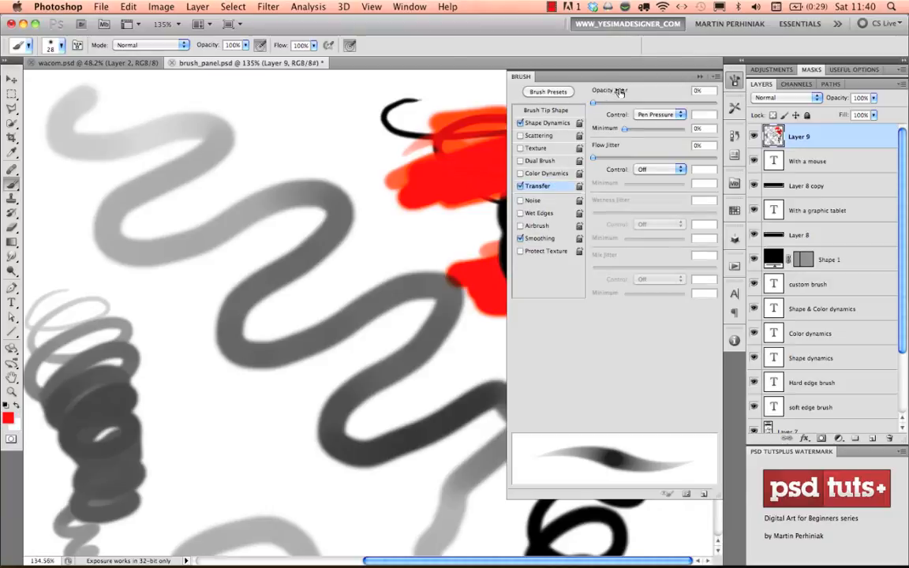
pyautogui.click(735, 83)
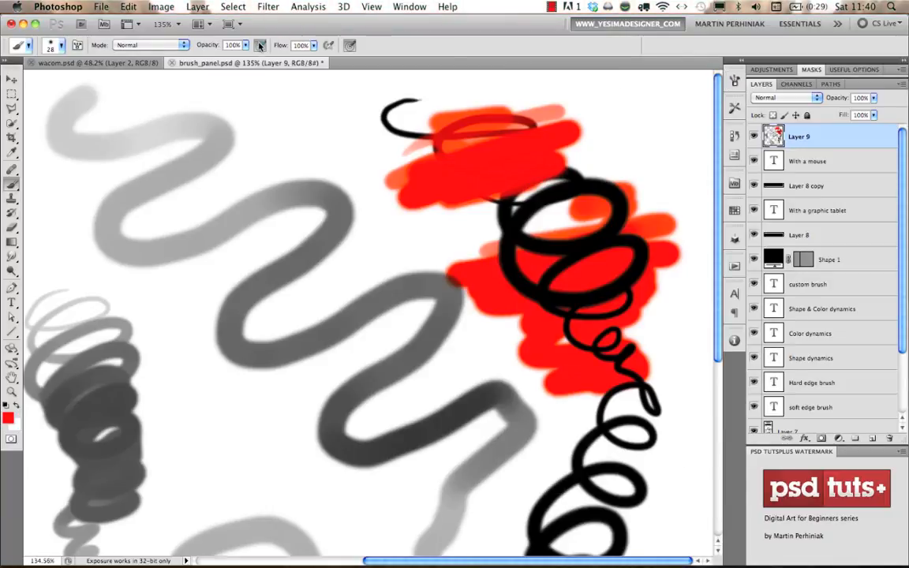
# Step: With tablet pressure for opacity and size turned off, paint a short red stroke onto the grey wavy stroke and review the brush settings
pyautogui.moveTo(295, 101); pyautogui.dragTo(326, 202)
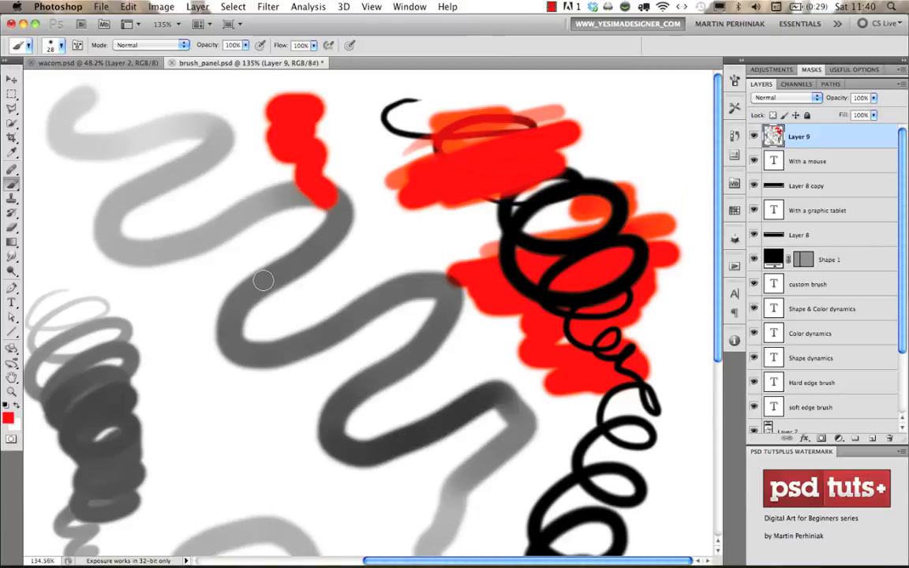
pyautogui.click(78, 46)
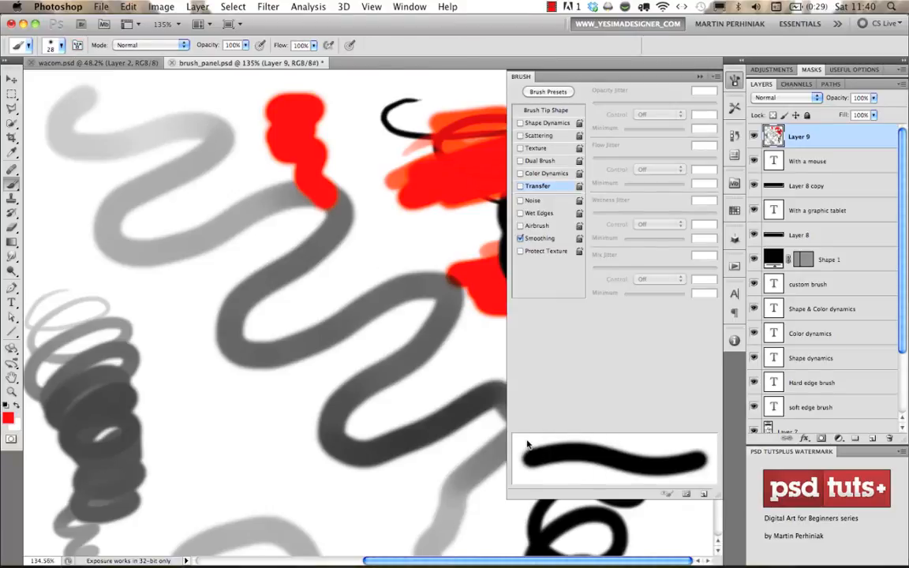
pyautogui.click(738, 80)
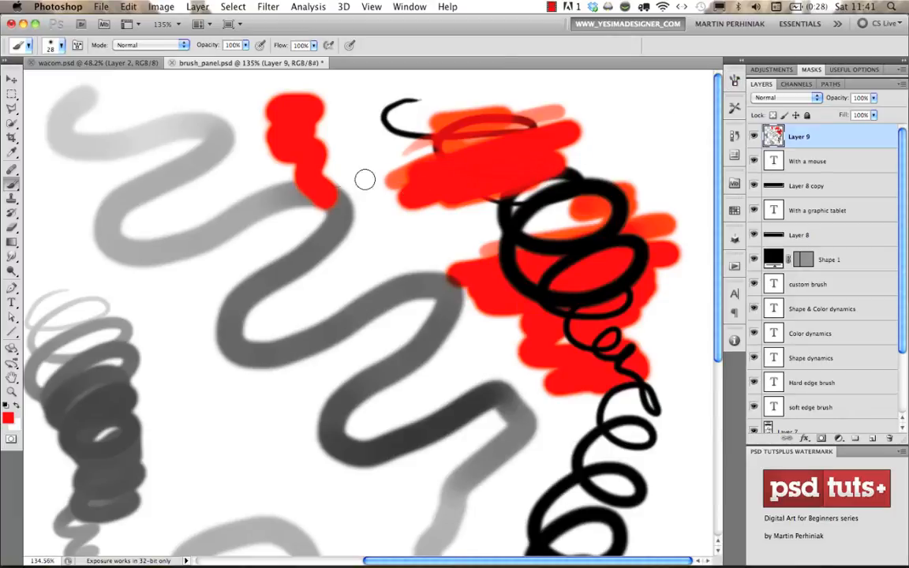
pyautogui.press('super+0')
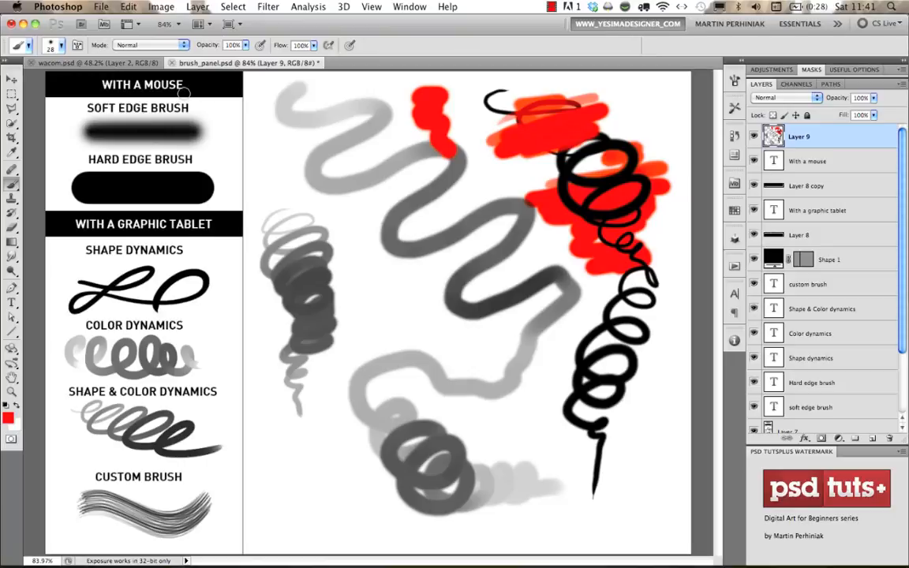
# Step: Switch to wacom.psd and examine the Bamboo and Intuos4 tablet images at 100% magnification
pyautogui.hotkey('ctrl', 'Tab')
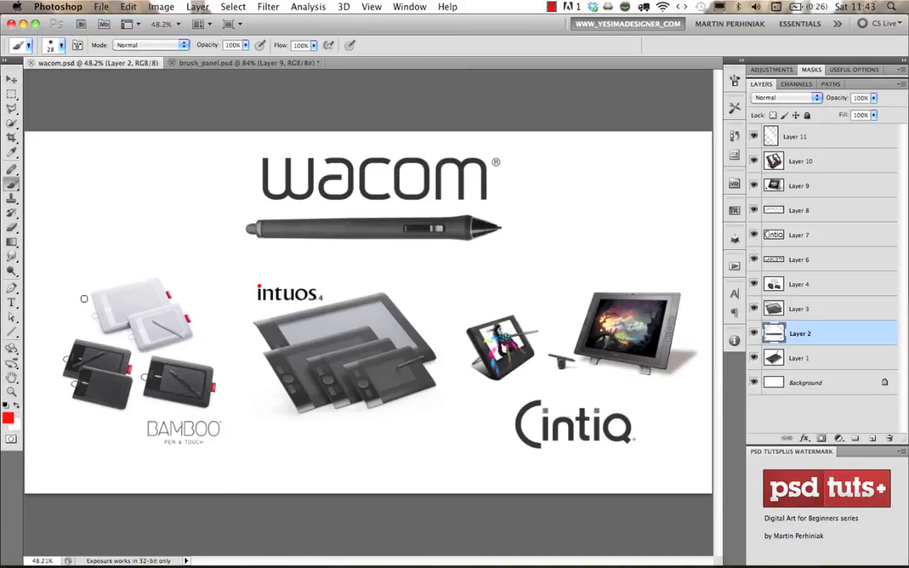
pyautogui.press('super+1')
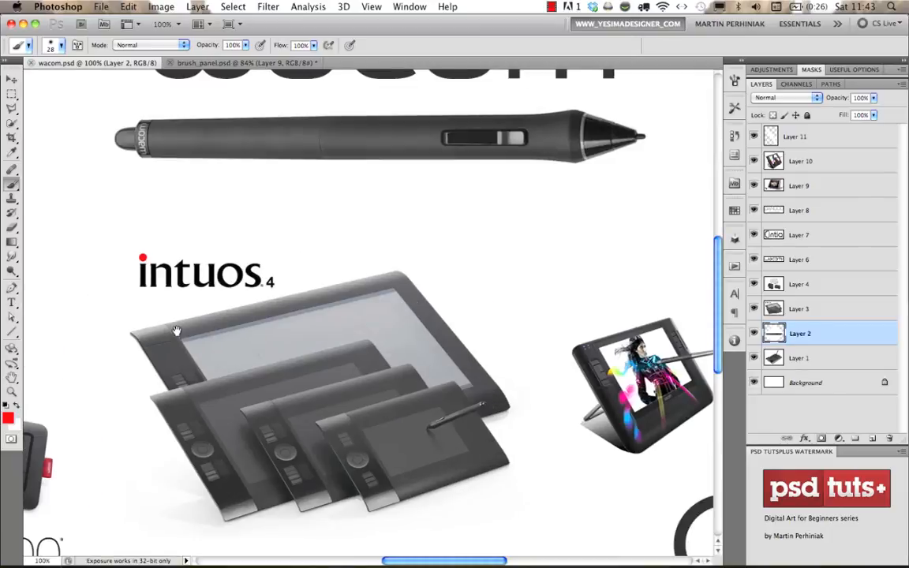
pyautogui.moveTo(125, 341); pyautogui.dragTo(506, 207)
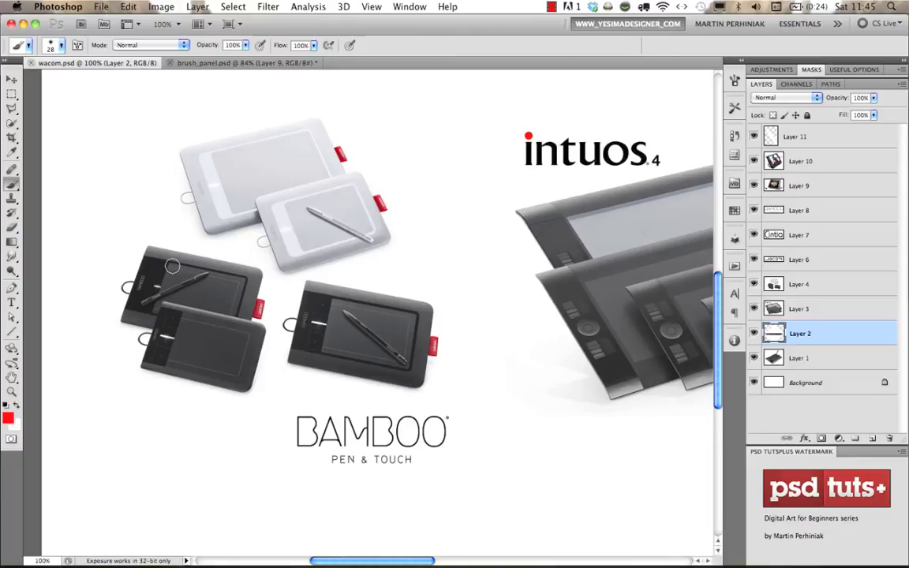
pyautogui.moveTo(631, 268)
pyautogui.mouseDown()
pyautogui.moveTo(324, 293)
pyautogui.moveTo(336, 289)
pyautogui.mouseUp()
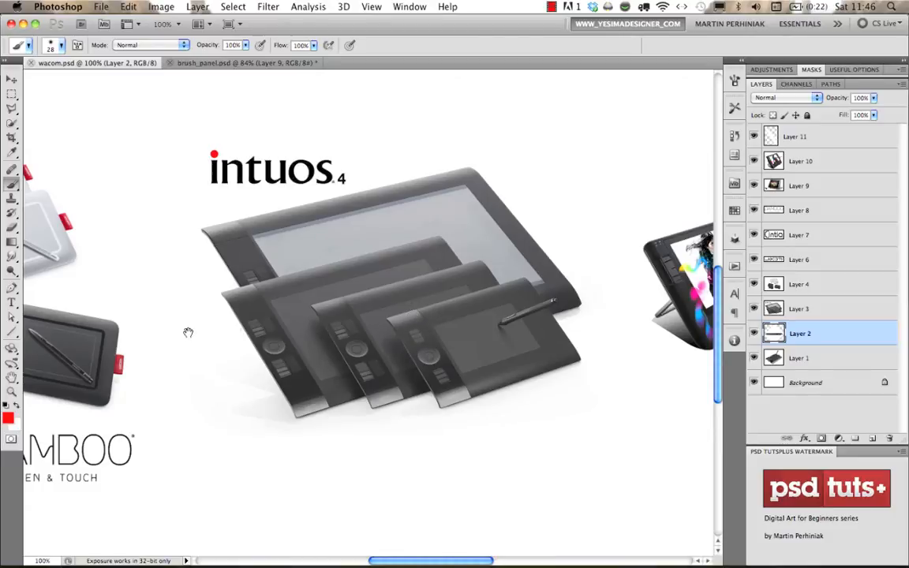
pyautogui.moveTo(187, 331); pyautogui.dragTo(349, 324)
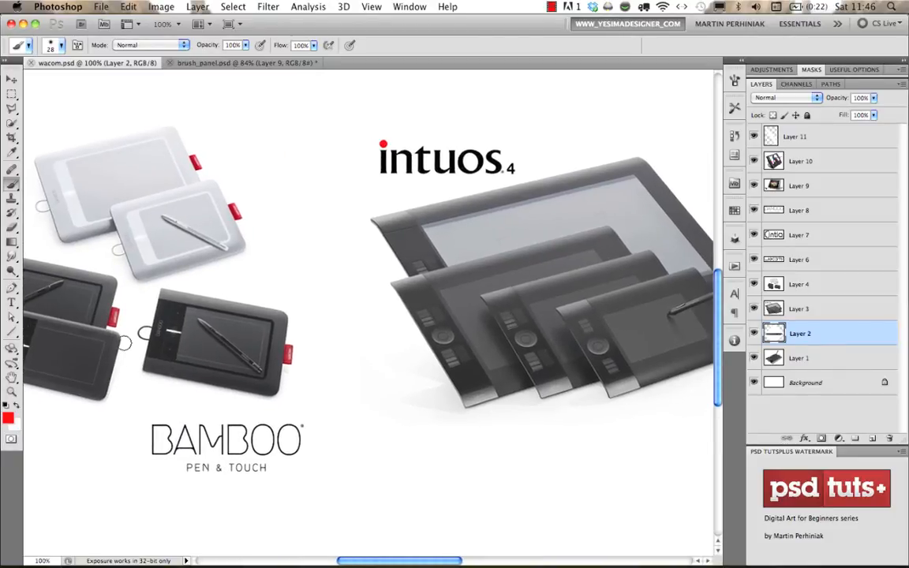
pyautogui.moveTo(112, 309); pyautogui.dragTo(208, 321)
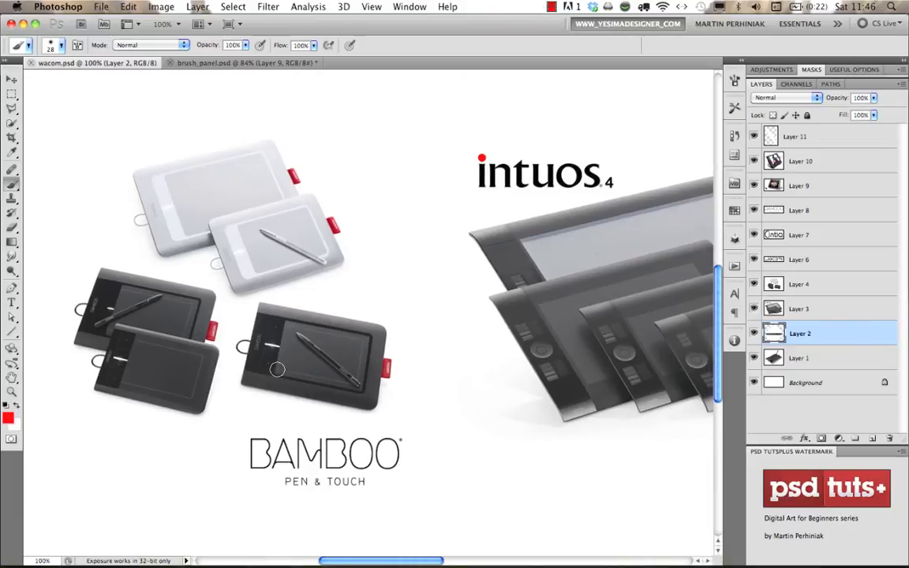
pyautogui.moveTo(554, 263); pyautogui.dragTo(375, 263)
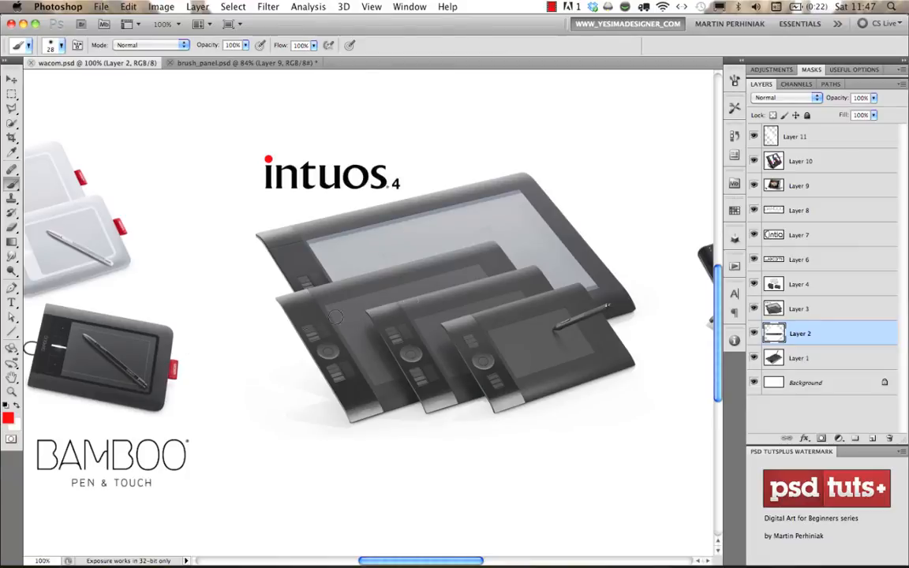
pyautogui.hscroll(3, 452, 258)
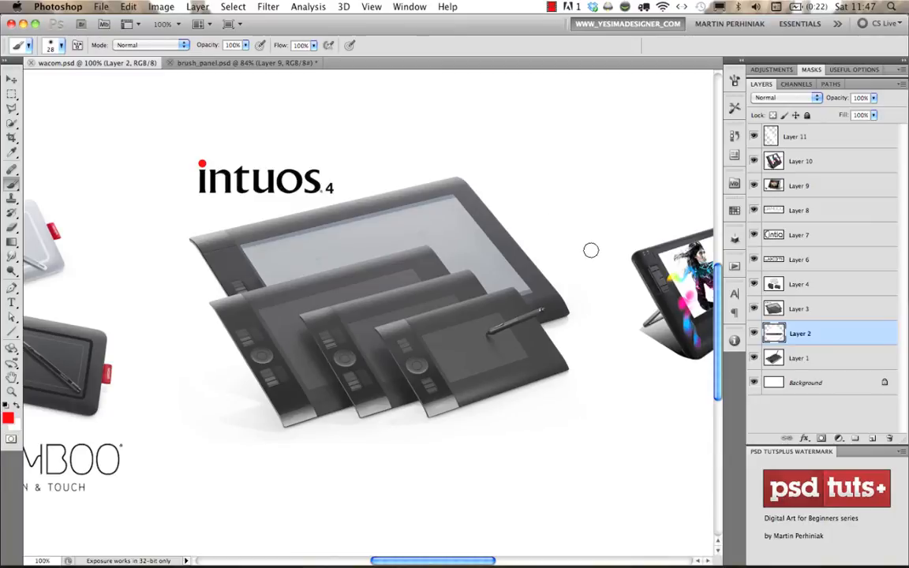
# Step: Examine the Cintiq pen displays in wacom.psd and compare them with the Bamboo and Intuos4 tablets
pyautogui.moveTo(621, 227)
pyautogui.mouseDown()
pyautogui.moveTo(284, 227)
pyautogui.moveTo(178, 206)
pyautogui.mouseUp()
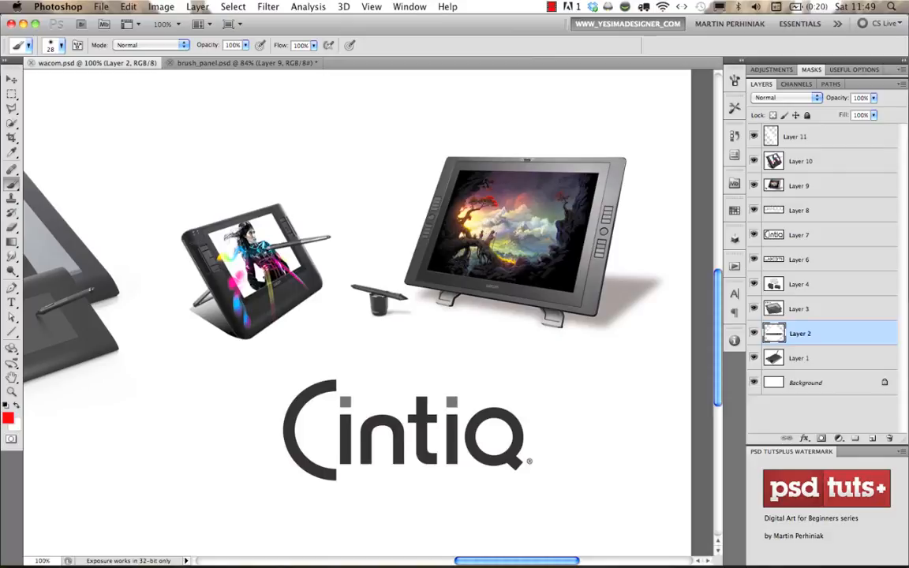
pyautogui.hscroll(-10, 489, 228)
pyautogui.hscroll(-7, 361, 210)
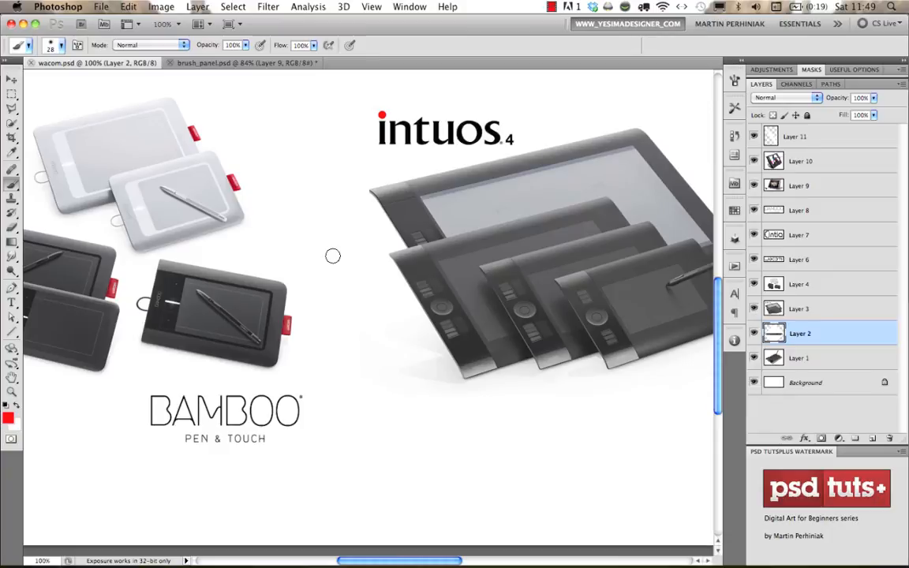
pyautogui.hscroll(10, 361, 247)
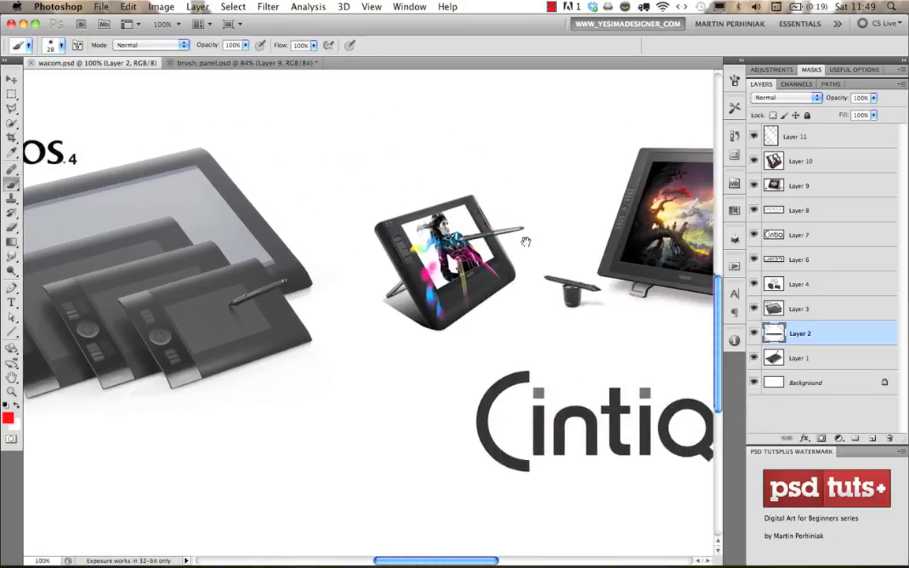
pyautogui.hscroll(2, 362, 247)
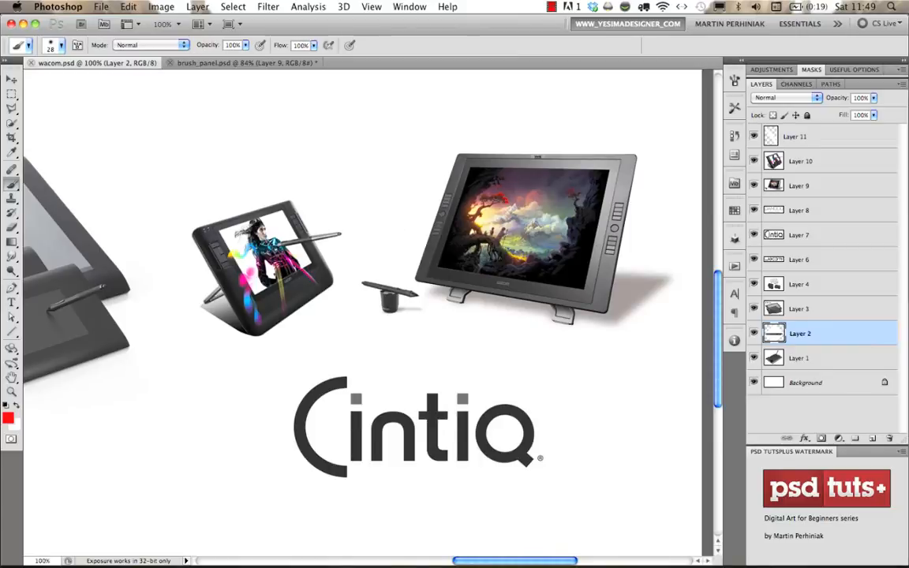